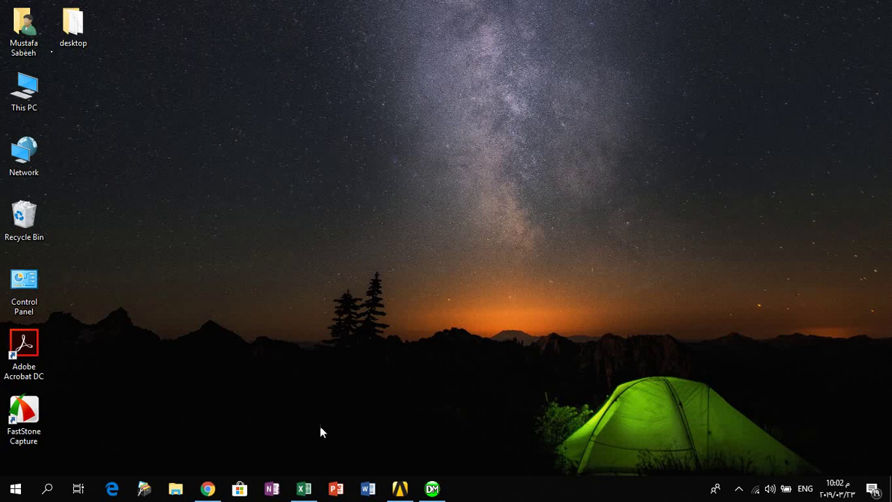
- Switch to Chrome, search the web for airfoiltools and open the Airfoil Tools website
{"action": "left_click", "coordinate": [207, 489]}
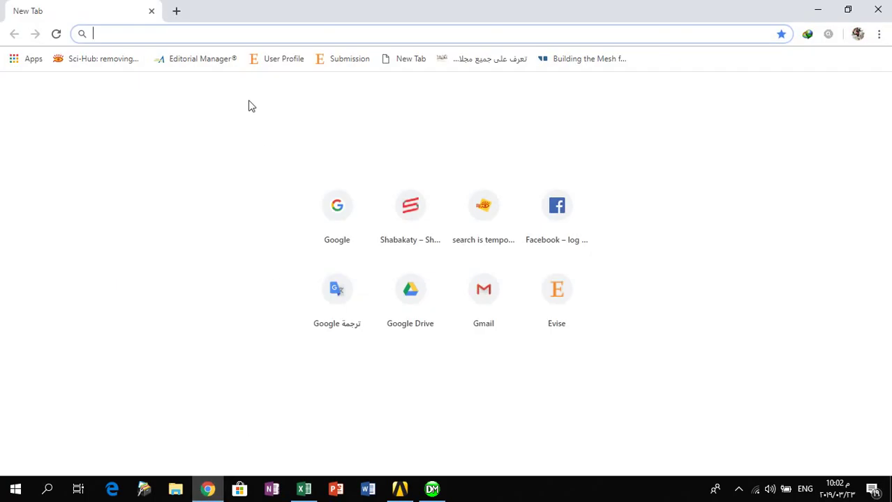
{"action": "type", "text": "air"}
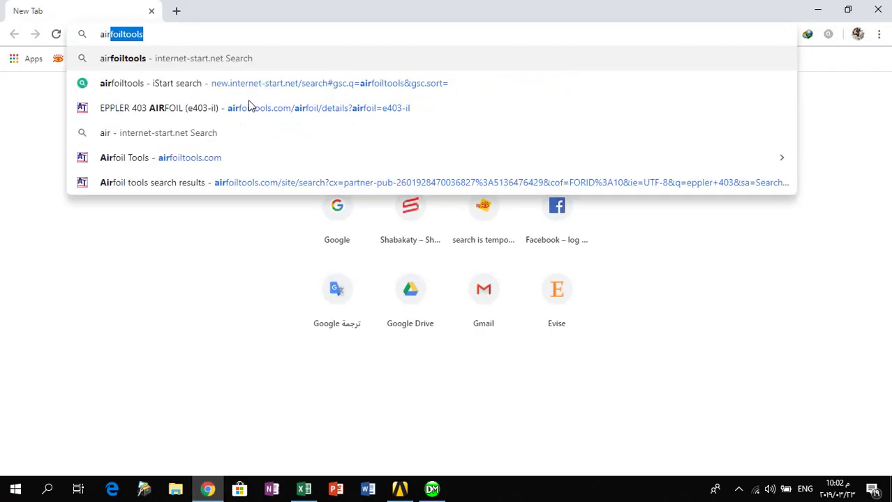
{"action": "key", "text": "Return"}
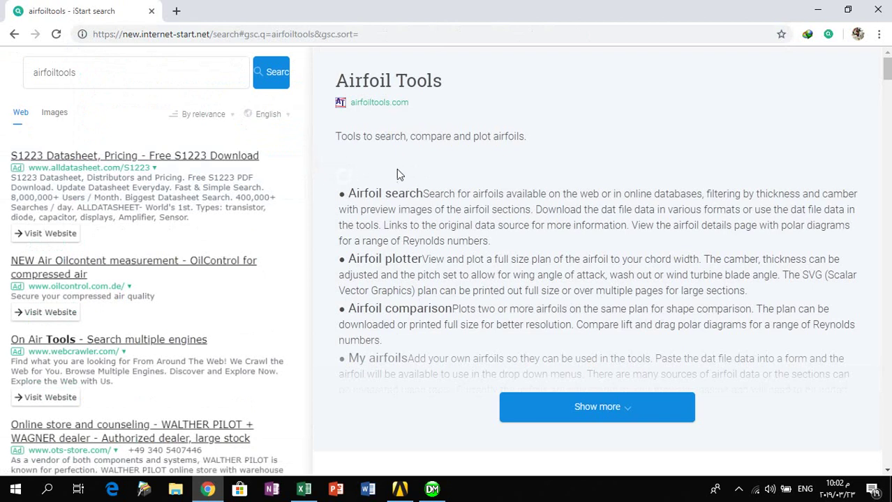
{"action": "left_click", "coordinate": [398, 103]}
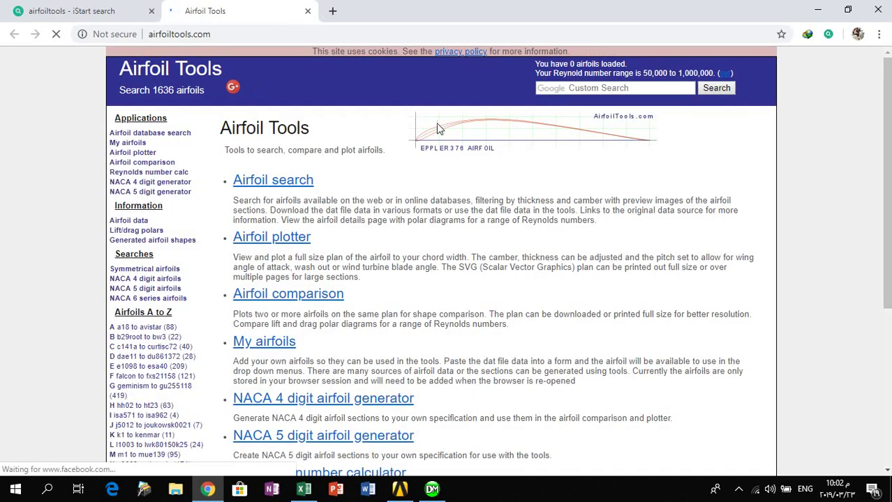
- Search the Airfoil Tools site for eppler 403 and open the EPPLER 403 AIRFOIL (e403-il) details page
{"action": "left_click", "coordinate": [595, 88]}
{"action": "left_click", "coordinate": [577, 112]}
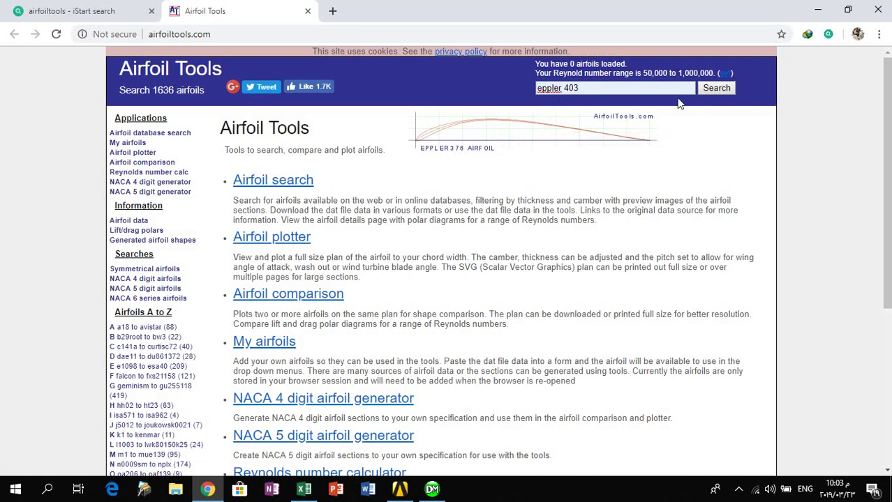
{"action": "left_click", "coordinate": [708, 87]}
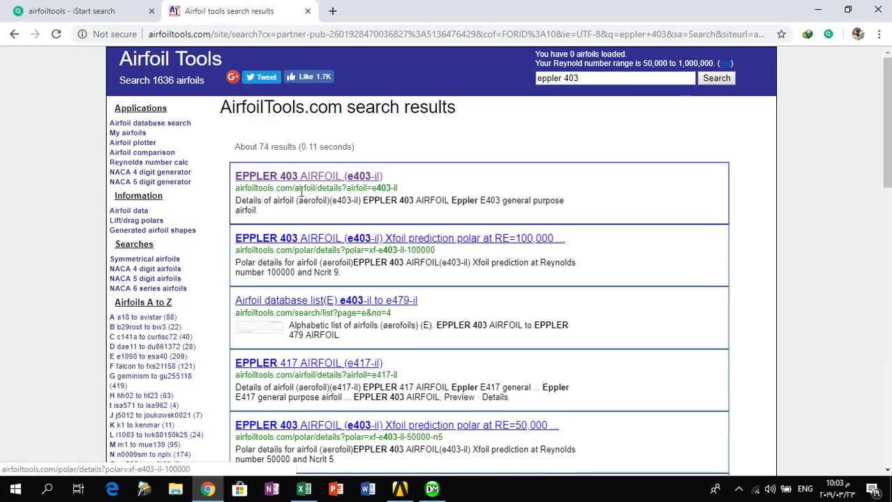
{"action": "left_click", "coordinate": [315, 177]}
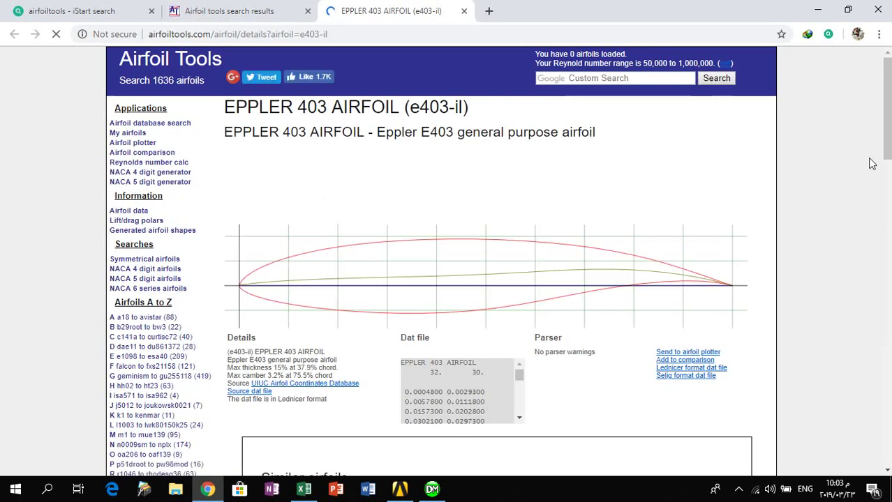
- Copy all coordinate rows of the EPPLER 403 dat file, leaving out the header lines
{"action": "scroll", "coordinate": [863, 171], "scroll_direction": "down", "scroll_amount": 10}
{"action": "scroll", "coordinate": [864, 170], "scroll_direction": "up", "scroll_amount": 7}
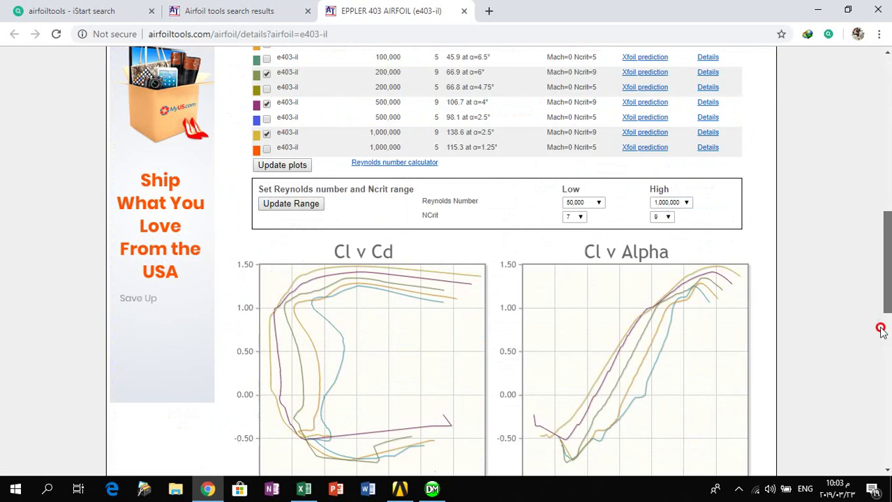
{"action": "left_click_drag", "start_coordinate": [888, 160], "coordinate": [887, 118]}
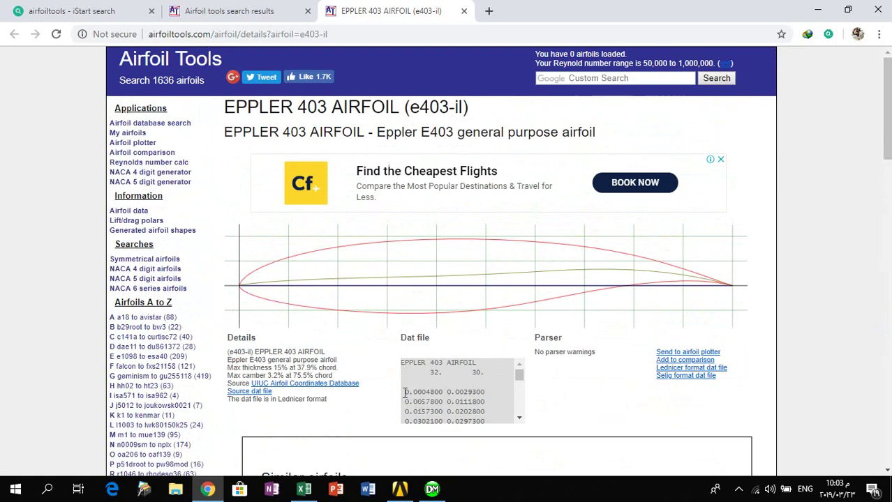
{"action": "left_click_drag", "start_coordinate": [404, 393], "coordinate": [489, 418]}
{"action": "right_click", "coordinate": [449, 388]}
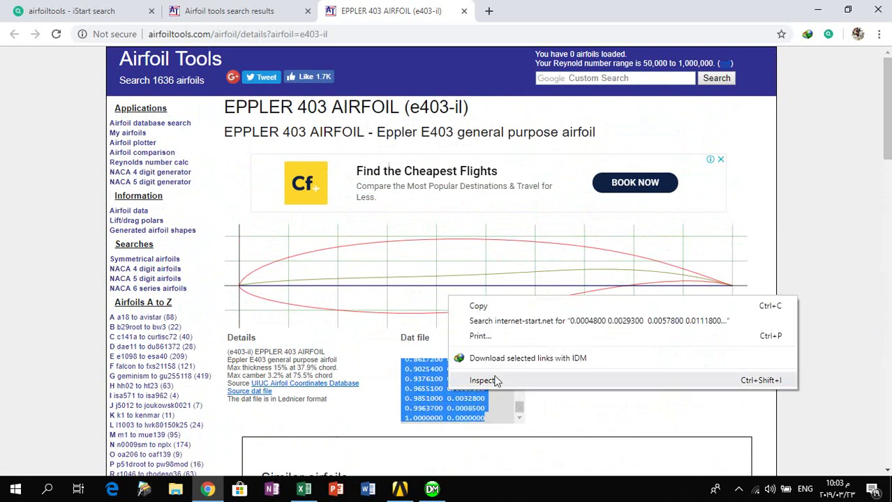
{"action": "left_click", "coordinate": [480, 310]}
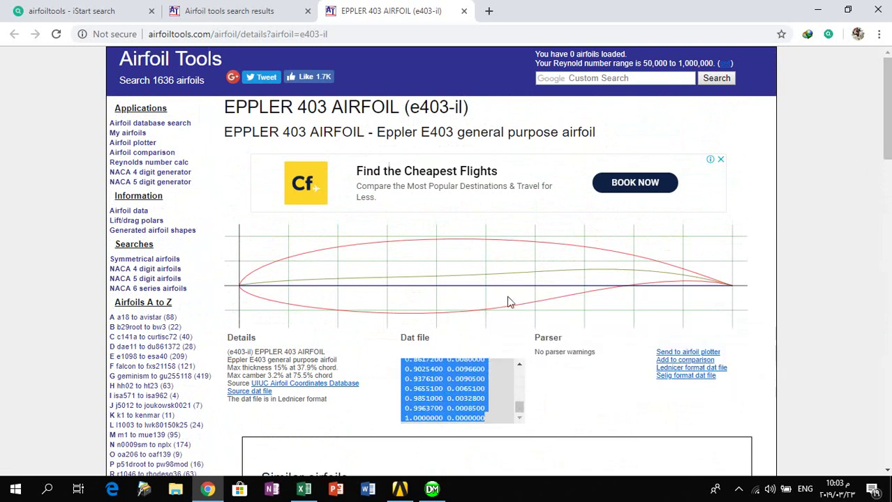
- Minimize the browser and create a new text document named eppler.txt on the desktop
{"action": "left_click", "coordinate": [817, 9]}
{"action": "right_click", "coordinate": [388, 113]}
{"action": "mouse_move", "coordinate": [475, 261]}
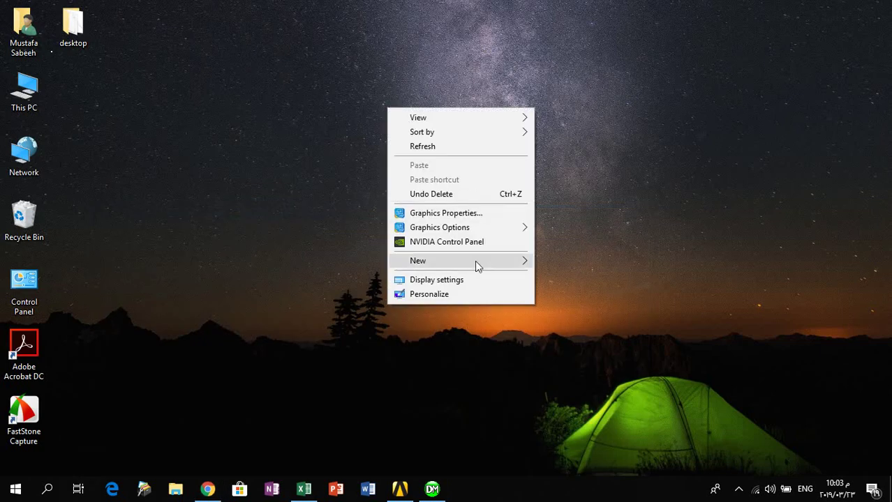
{"action": "left_click", "coordinate": [580, 425]}
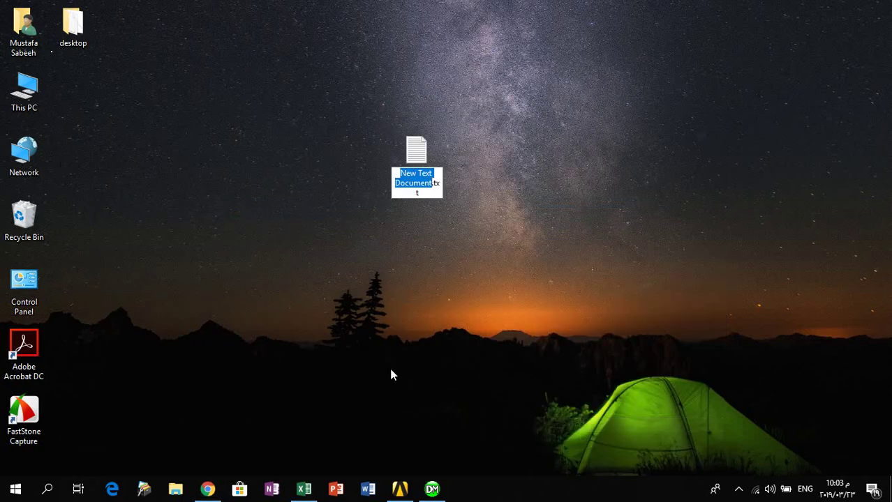
{"action": "type", "text": "eppler"}
{"action": "key", "text": "Return"}
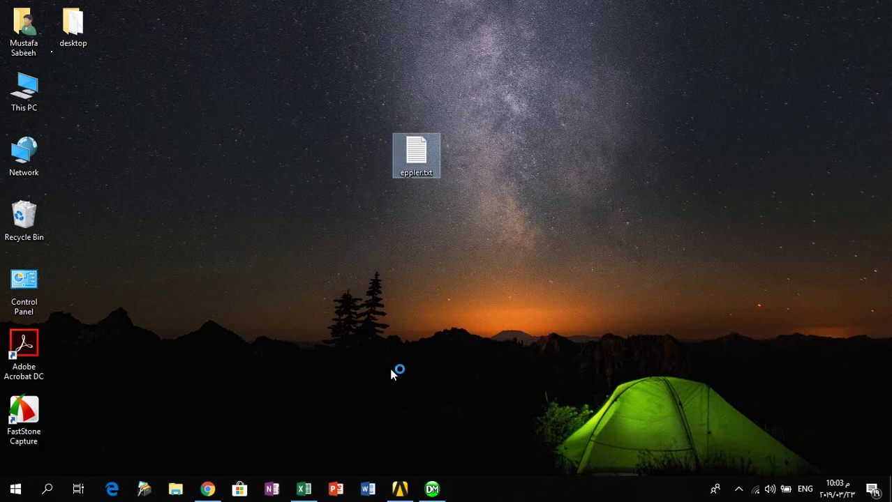
- Paste the copied airfoil coordinates into eppler.txt, then save and close the file
{"action": "key", "text": "Return"}
{"action": "key", "text": "ctrl+v"}
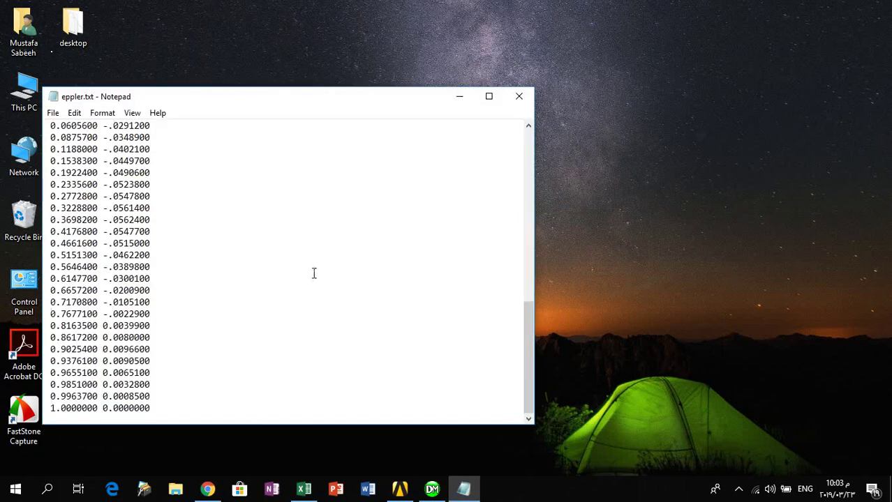
{"action": "scroll", "coordinate": [329, 283], "scroll_direction": "up", "scroll_amount": 5}
{"action": "left_click", "coordinate": [520, 97]}
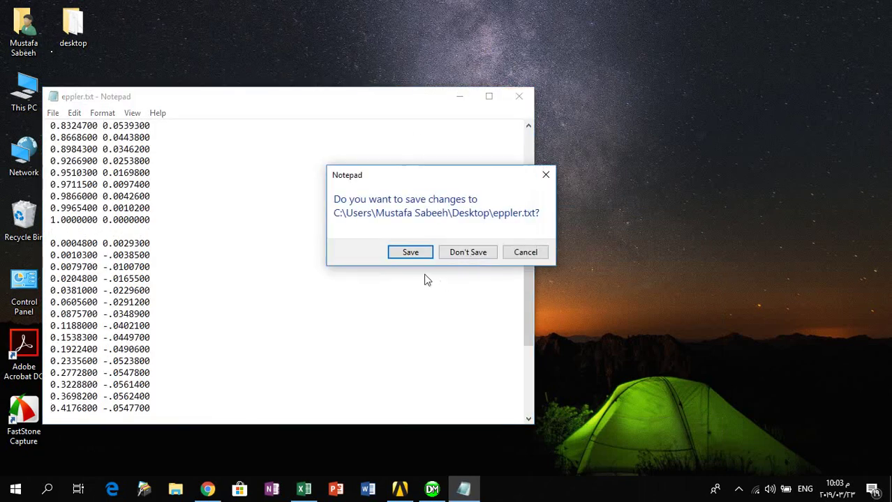
{"action": "left_click", "coordinate": [409, 251]}
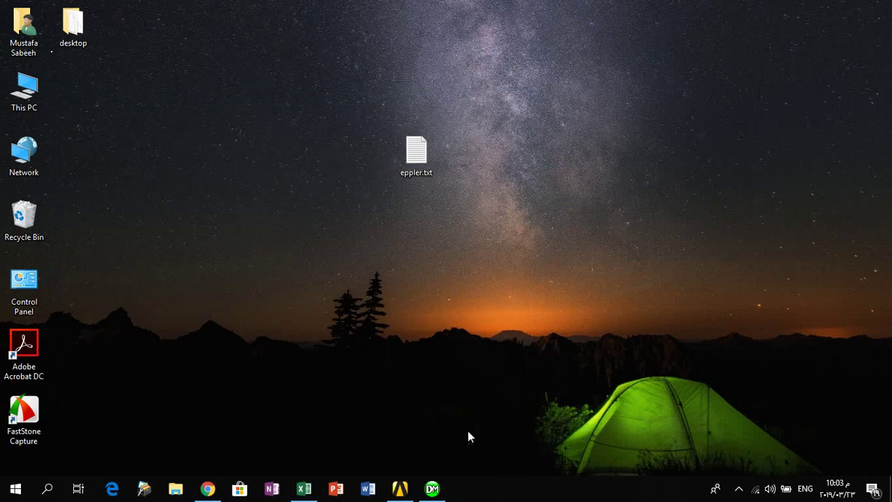
- Switch to DesignModeler, add a 3D Curve and try to load eppler.txt from the desktop as its coordinates file
{"action": "left_click", "coordinate": [436, 493]}
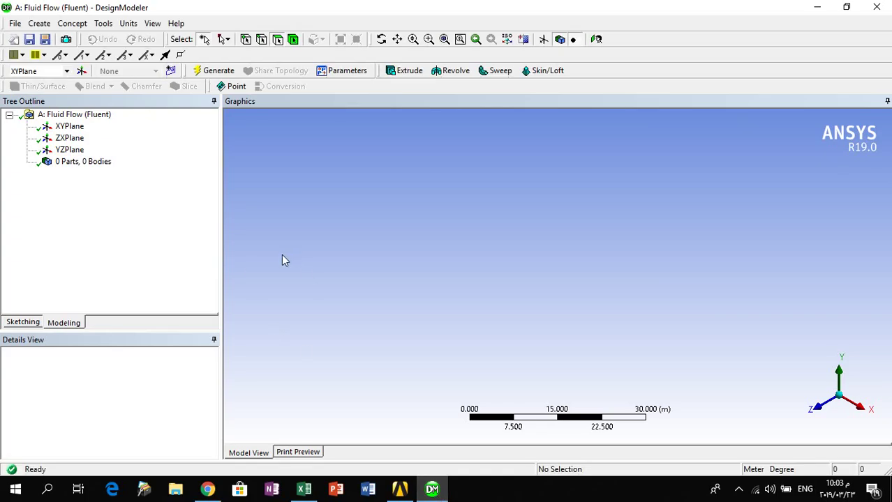
{"action": "left_click", "coordinate": [72, 23]}
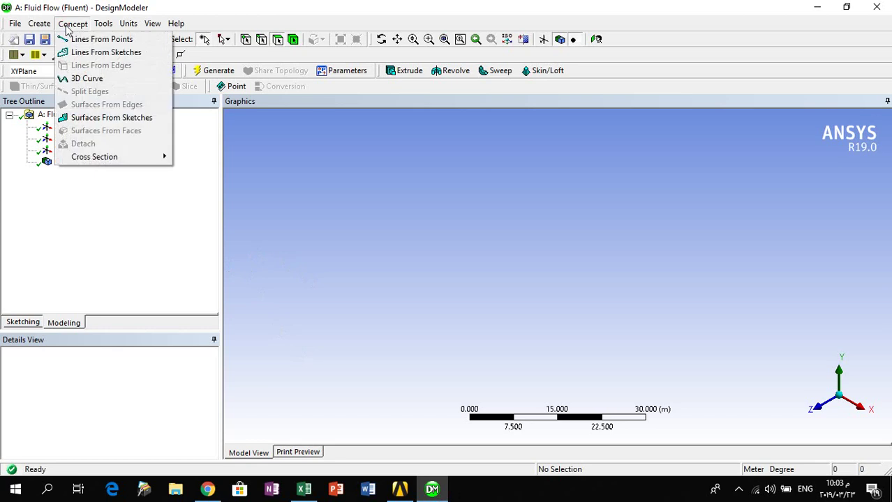
{"action": "left_click", "coordinate": [86, 79]}
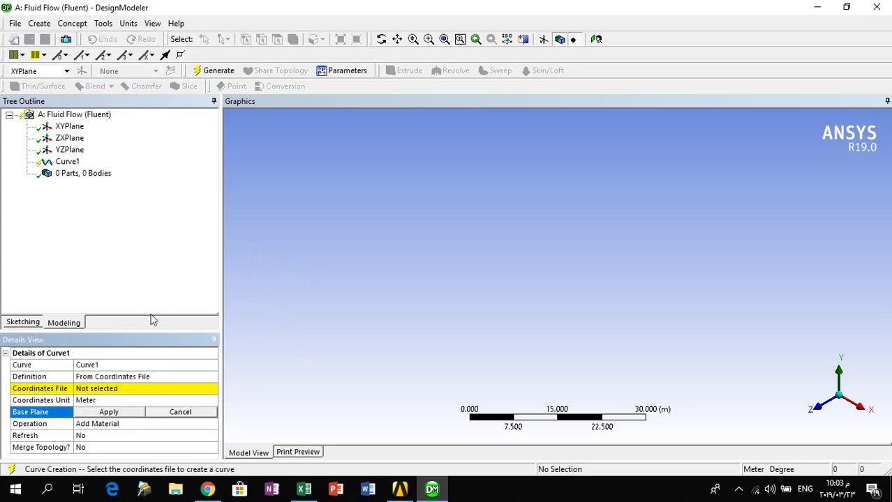
{"action": "left_click", "coordinate": [137, 388]}
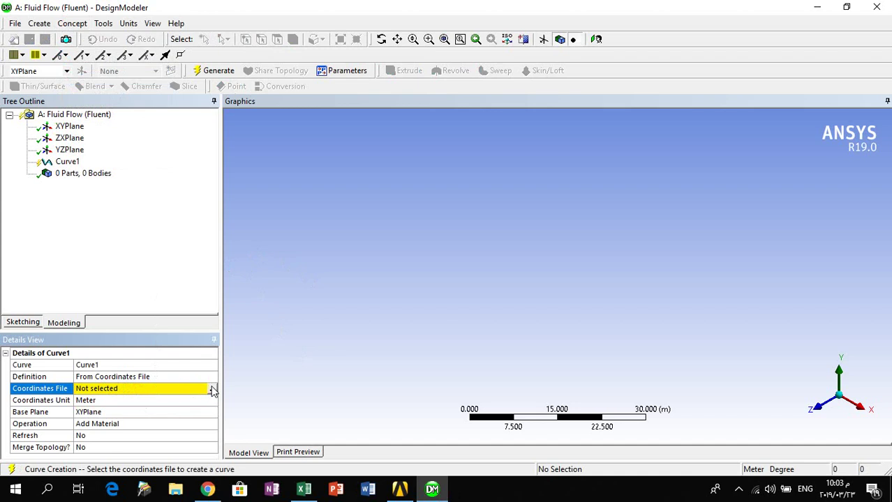
{"action": "left_click", "coordinate": [212, 389]}
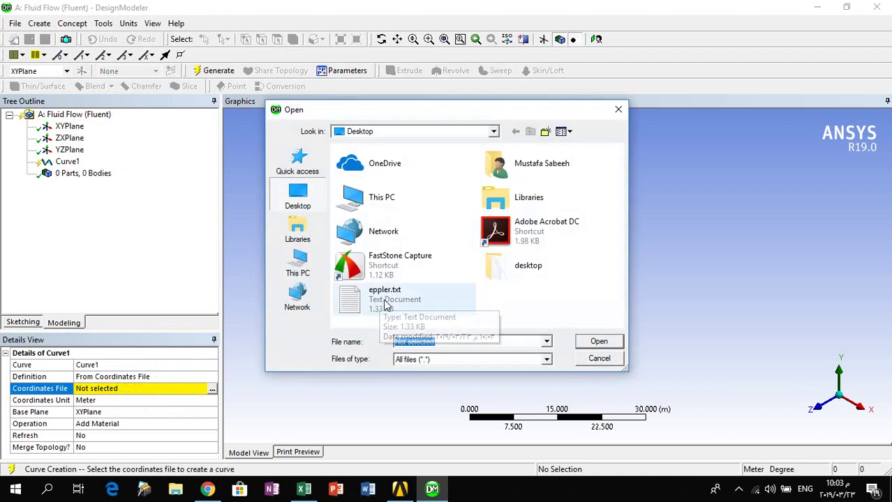
{"action": "left_click", "coordinate": [387, 307]}
{"action": "left_click", "coordinate": [592, 342]}
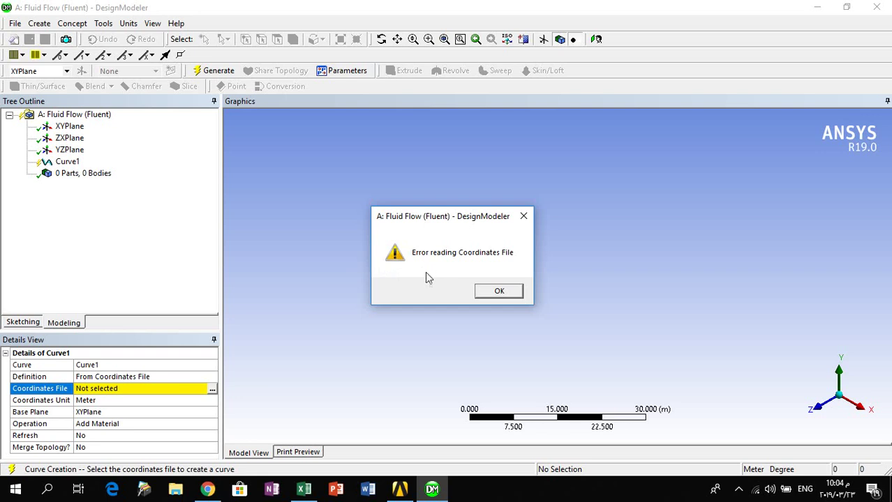
{"action": "left_click", "coordinate": [498, 291]}
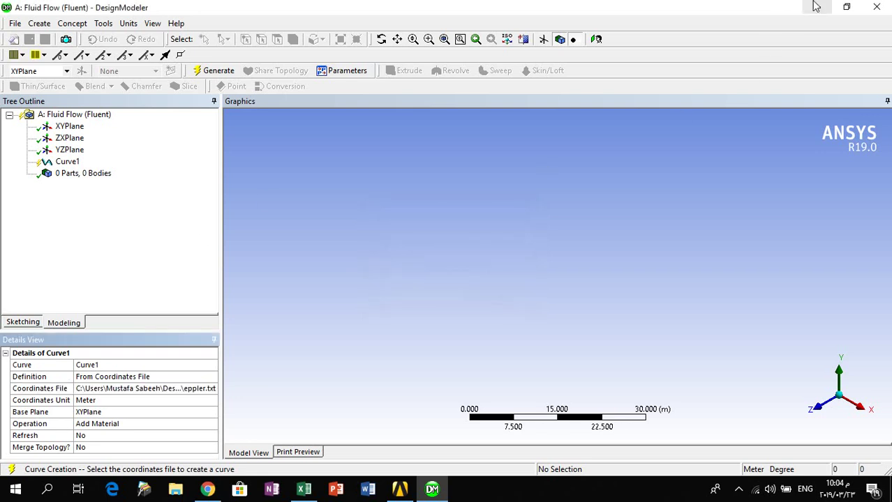
- Minimize DesignModeler, create a blank workbook in Excel and minimize it to return to the desktop
{"action": "left_click", "coordinate": [815, 6]}
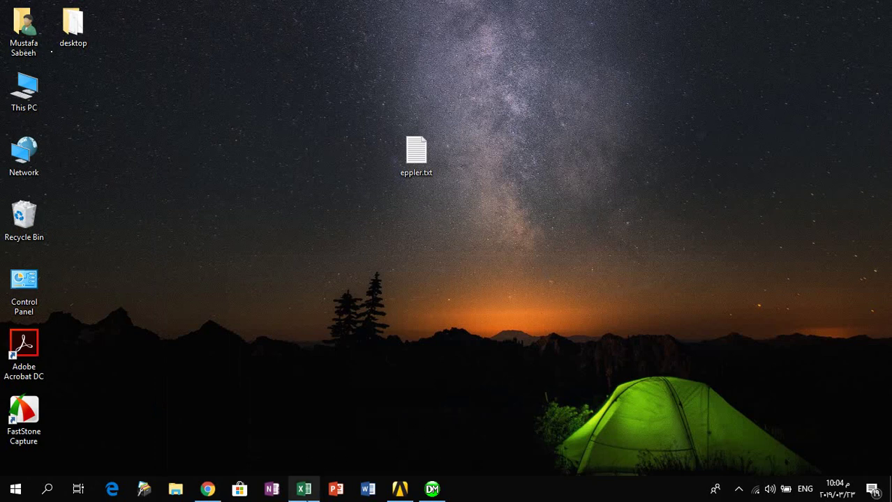
{"action": "left_click", "coordinate": [311, 493]}
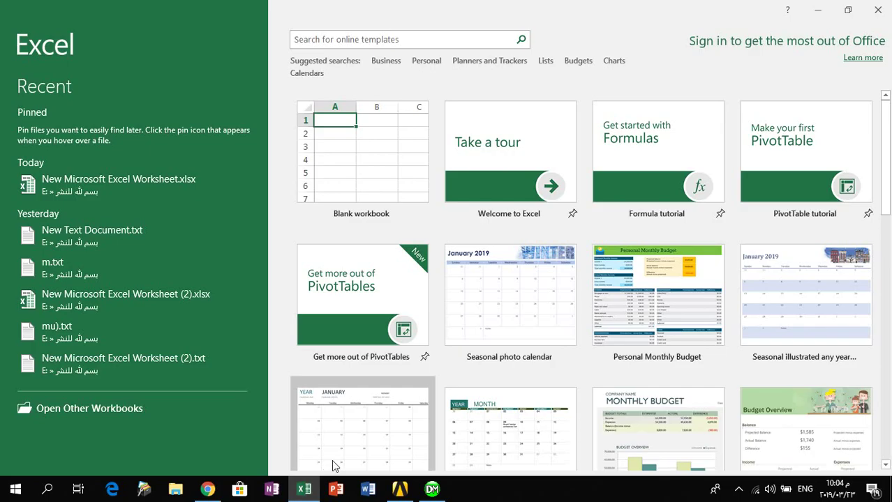
{"action": "left_click", "coordinate": [330, 125]}
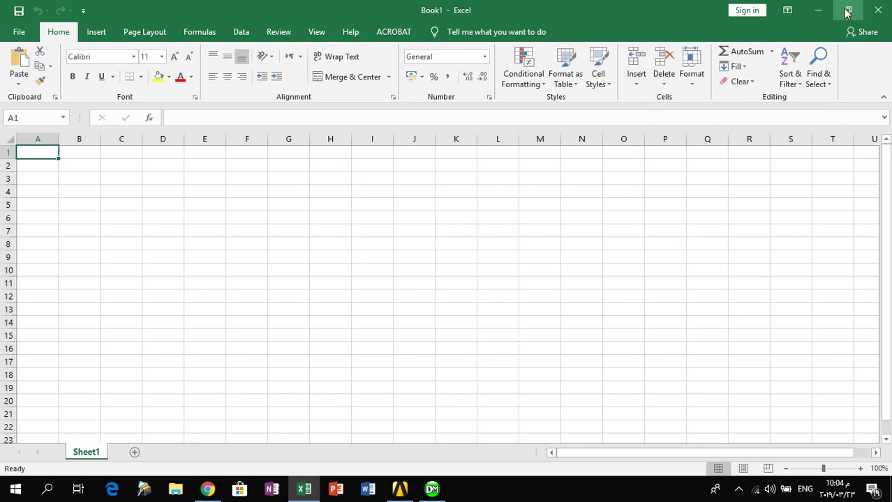
{"action": "left_click", "coordinate": [817, 11]}
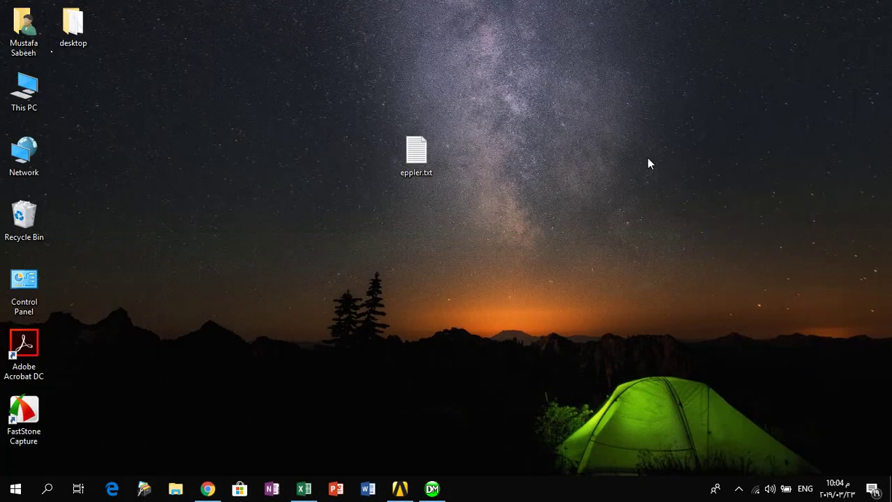
- Copy the first coordinate block of eppler.txt, from 0.0004800 0.0029300 to 1.0000000 0.0000000, and switch to the blank Excel workbook
{"action": "double_click", "coordinate": [415, 156]}
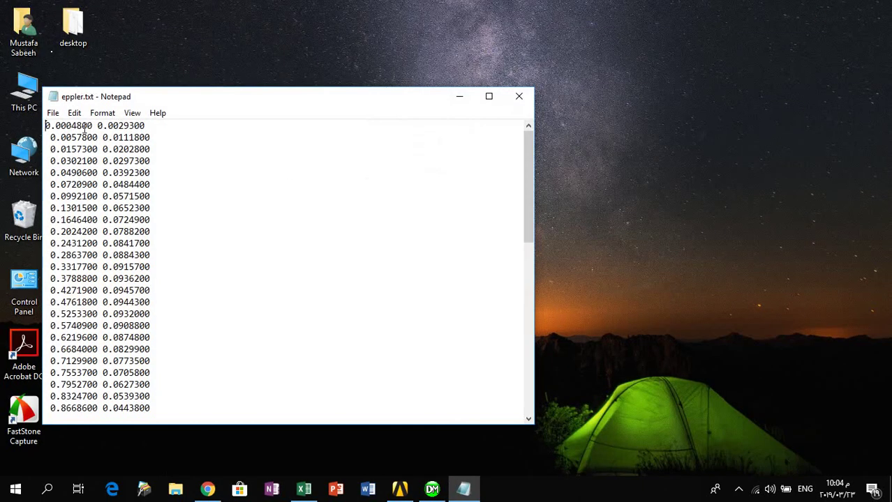
{"action": "left_click_drag", "start_coordinate": [43, 125], "coordinate": [151, 296]}
{"action": "scroll", "coordinate": [187, 266], "scroll_direction": "up", "scroll_amount": 6}
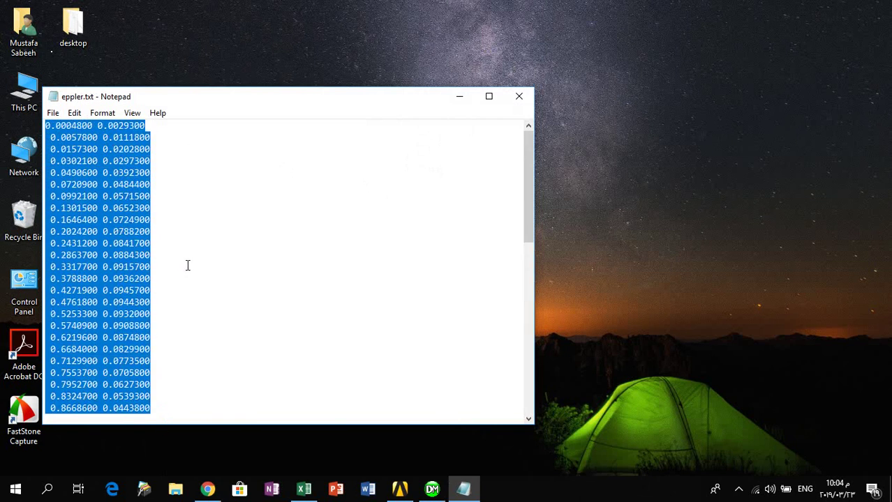
{"action": "scroll", "coordinate": [187, 265], "scroll_direction": "down", "scroll_amount": 9}
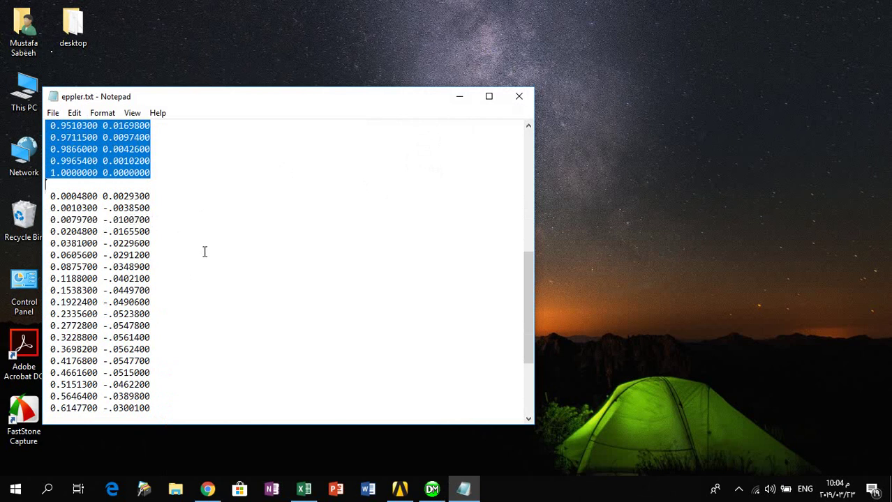
{"action": "scroll", "coordinate": [205, 251], "scroll_direction": "up", "scroll_amount": 10}
{"action": "scroll", "coordinate": [204, 251], "scroll_direction": "down", "scroll_amount": 5}
{"action": "scroll", "coordinate": [205, 250], "scroll_direction": "up", "scroll_amount": 5}
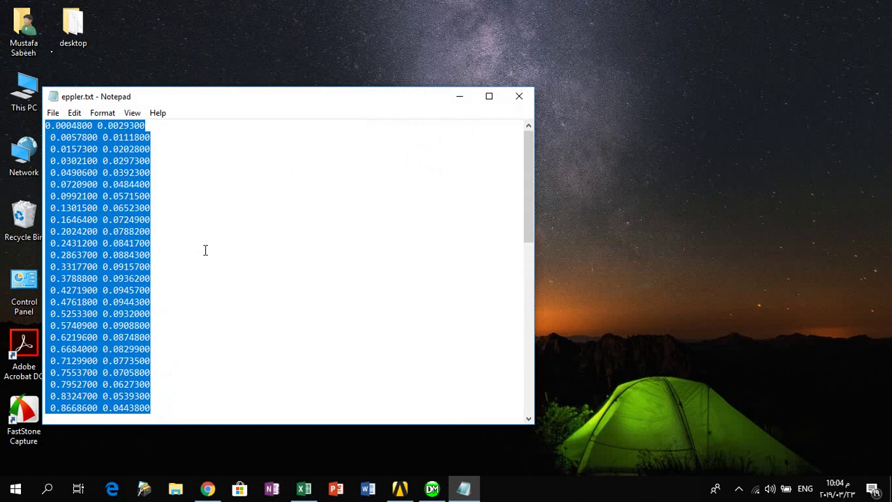
{"action": "right_click", "coordinate": [81, 125]}
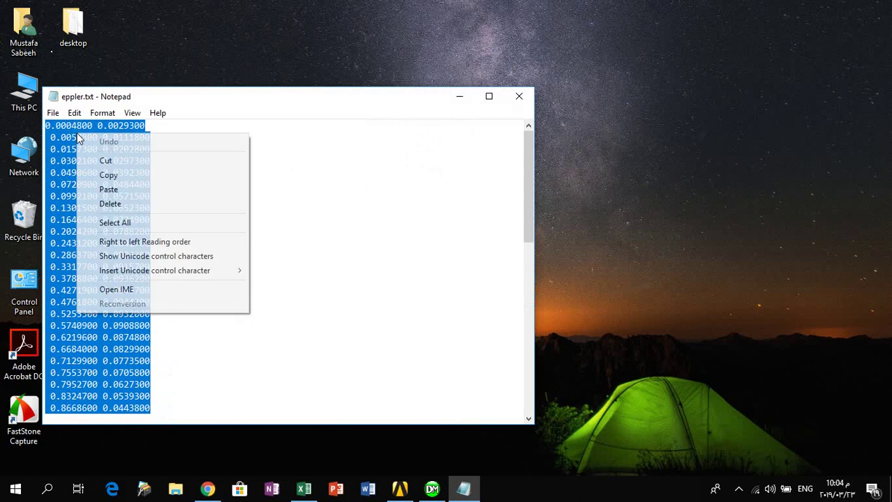
{"action": "left_click", "coordinate": [126, 176]}
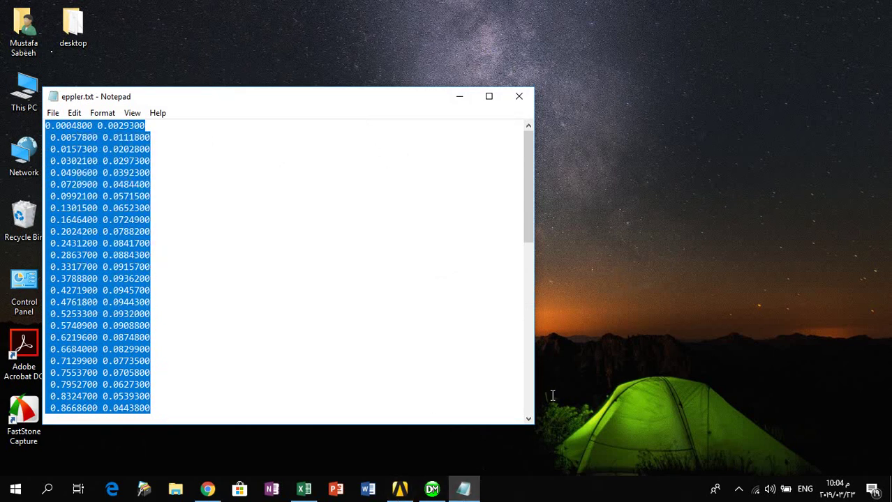
{"action": "left_click", "coordinate": [304, 488]}
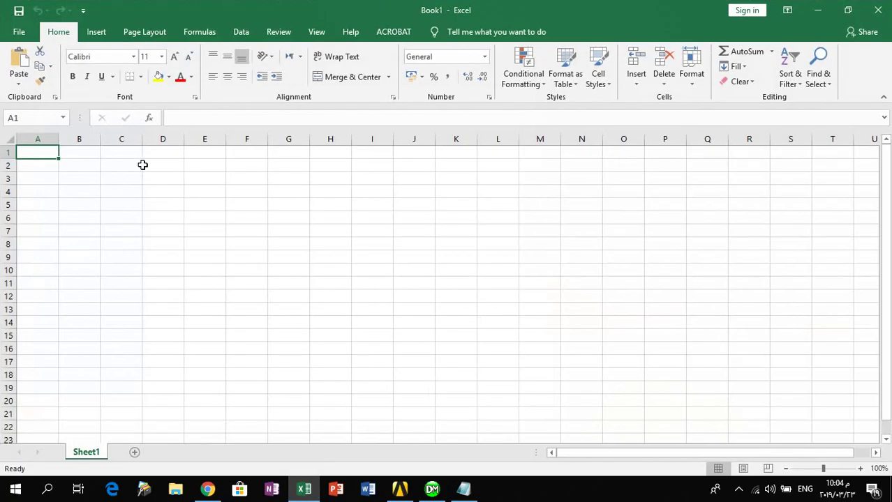
- Paste the copied airfoil coordinates into the sheet starting at cell C1 and autofit the width of column C
{"action": "left_click", "coordinate": [131, 152]}
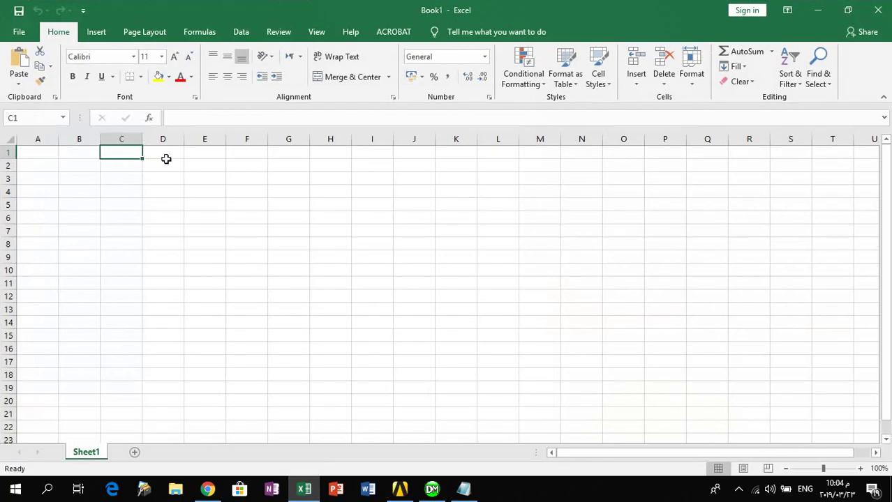
{"action": "key", "text": "ctrl+v"}
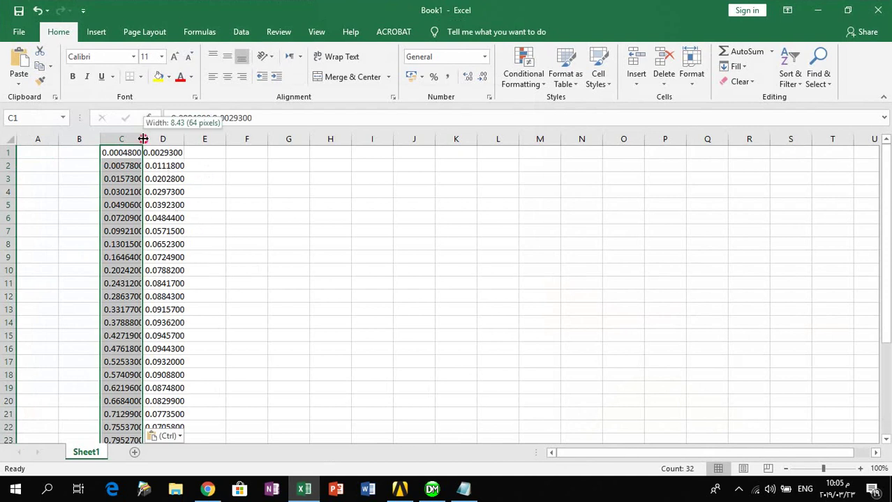
{"action": "double_click", "coordinate": [142, 139]}
{"action": "scroll", "coordinate": [209, 259], "scroll_direction": "down", "scroll_amount": 5}
{"action": "scroll", "coordinate": [209, 260], "scroll_direction": "up", "scroll_amount": 5}
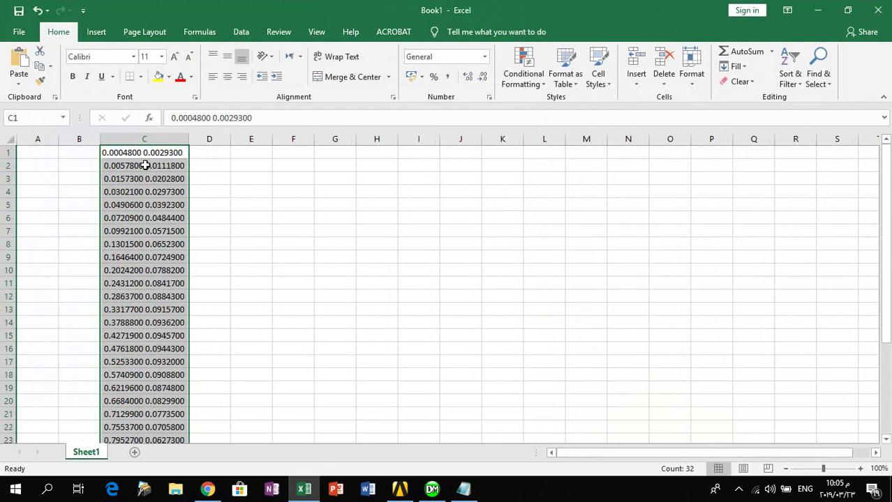
{"action": "scroll", "coordinate": [171, 359], "scroll_direction": "down", "scroll_amount": 5}
{"action": "scroll", "coordinate": [174, 356], "scroll_direction": "up", "scroll_amount": 5}
- Split the coordinates in column C with Text to Columns, as delimited data separated by Tab and Space
{"action": "left_click", "coordinate": [241, 32]}
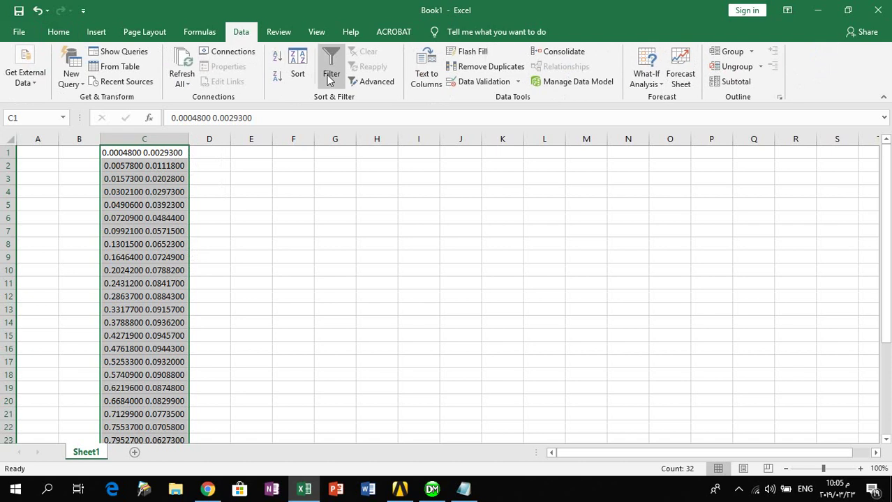
{"action": "left_click", "coordinate": [427, 78]}
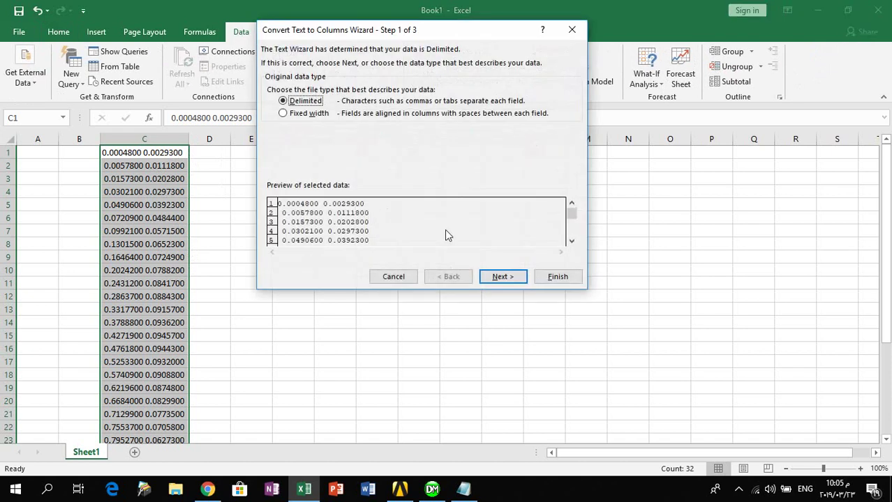
{"action": "left_click", "coordinate": [504, 277]}
{"action": "left_click", "coordinate": [286, 126]}
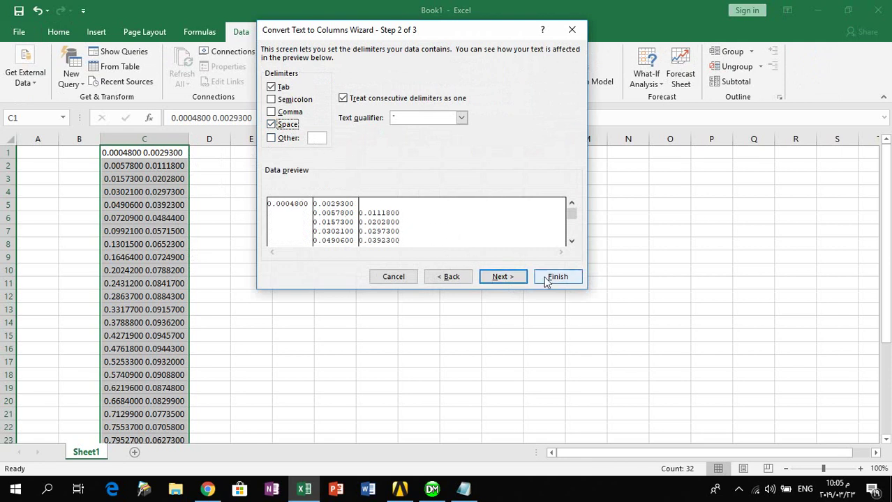
{"action": "left_click", "coordinate": [493, 277]}
{"action": "left_click", "coordinate": [552, 276]}
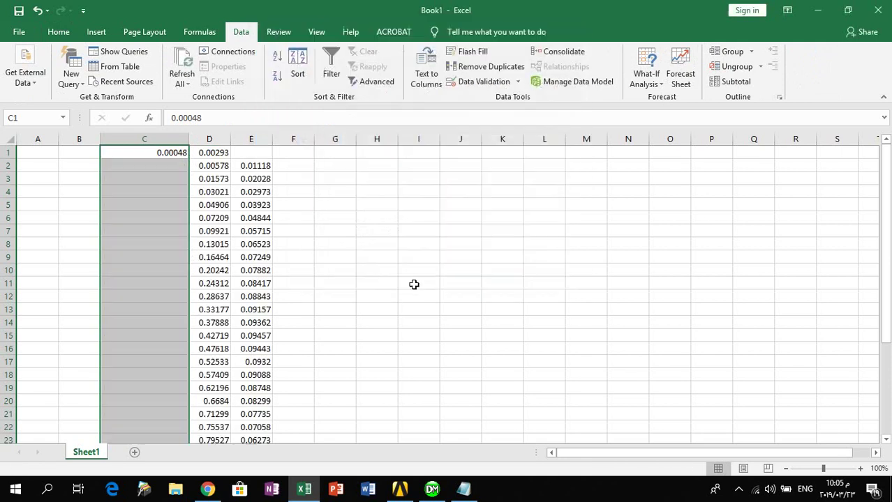
- Move the first coordinate pair from C1:D1 to D1:E1 to align it with the rows below
{"action": "left_click_drag", "start_coordinate": [169, 151], "coordinate": [225, 151]}
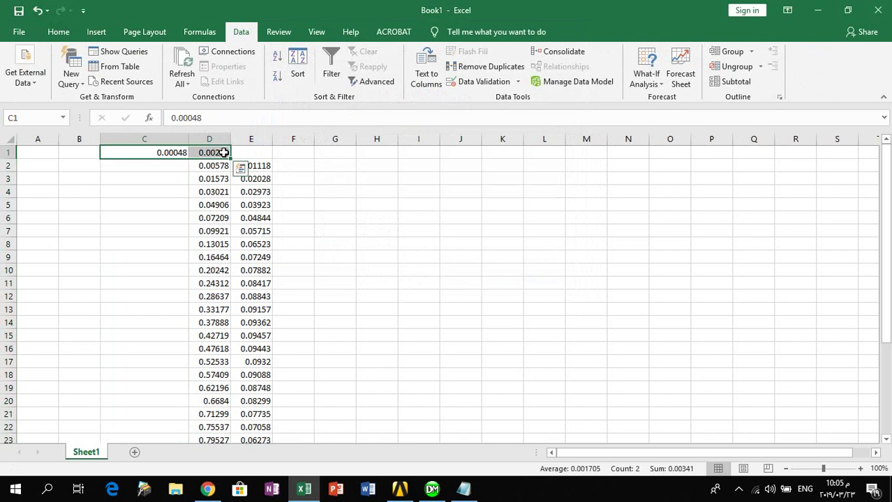
{"action": "key", "text": "ctrl+x"}
{"action": "left_click", "coordinate": [222, 152]}
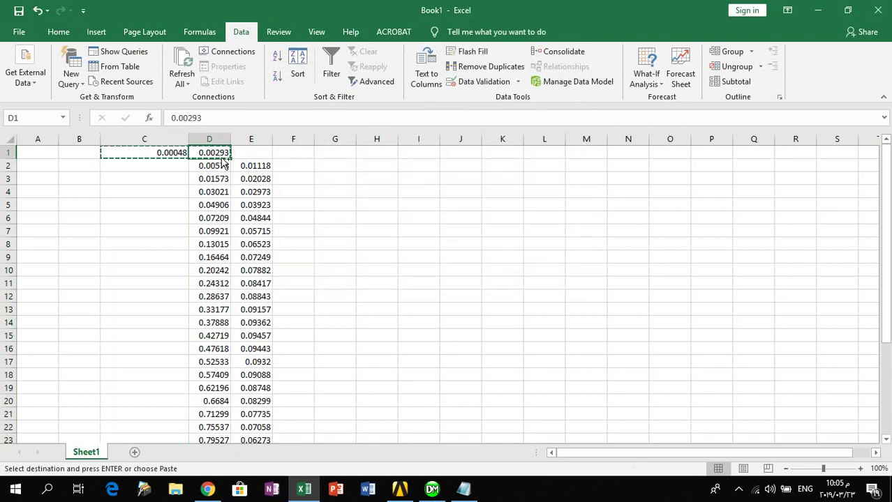
{"action": "key", "text": "ctrl+v"}
{"action": "left_click", "coordinate": [293, 217]}
{"action": "scroll", "coordinate": [328, 264], "scroll_direction": "down", "scroll_amount": 5}
{"action": "scroll", "coordinate": [328, 264], "scroll_direction": "up", "scroll_amount": 5}
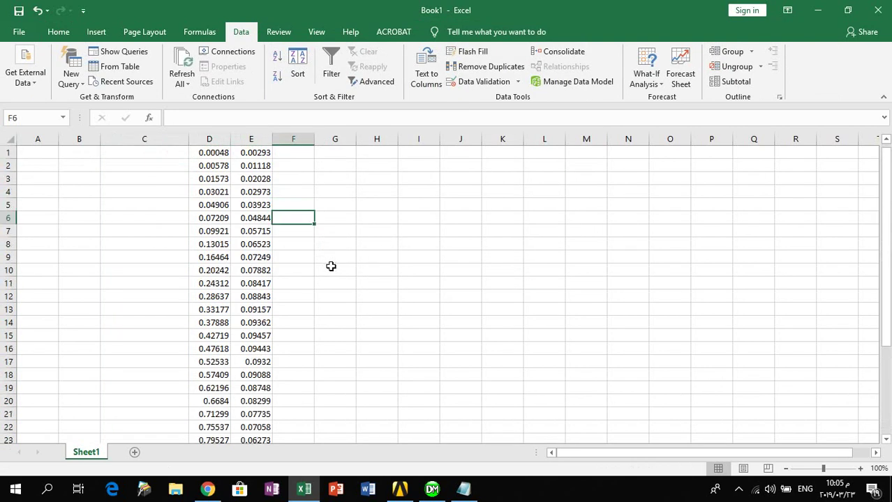
{"action": "scroll", "coordinate": [325, 227], "scroll_direction": "down", "scroll_amount": 2}
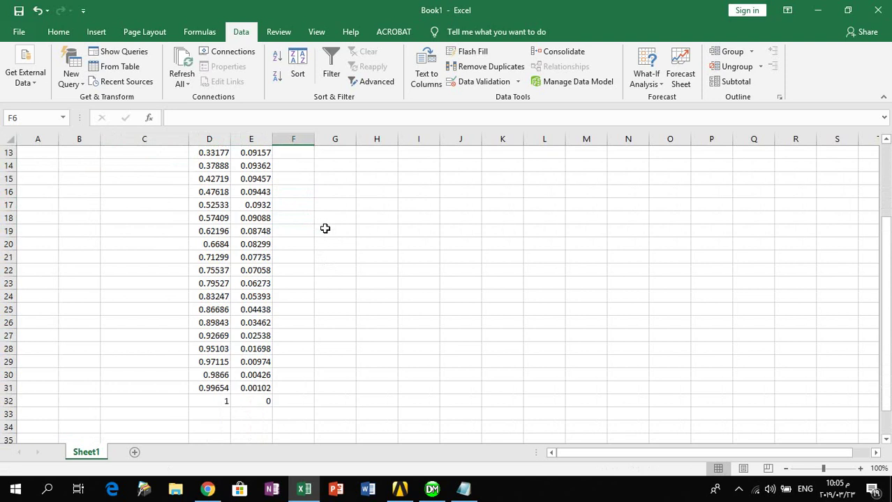
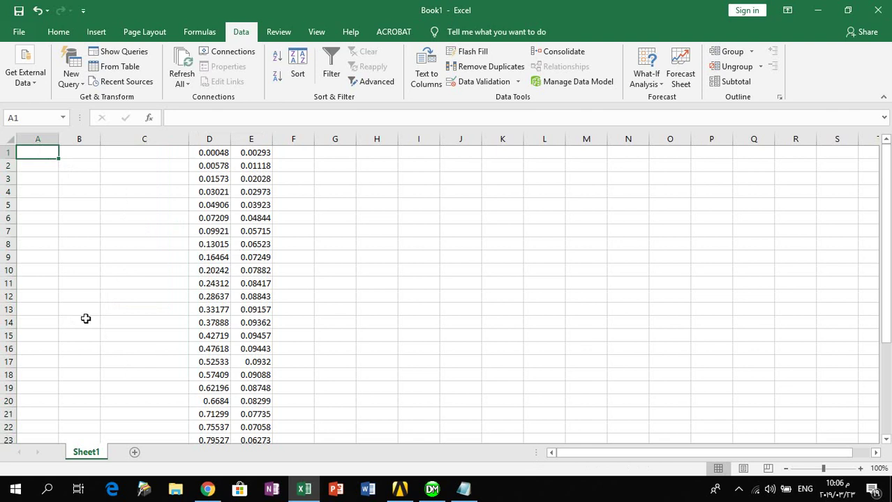
- Enter 1 in cell A1 and fill it down column A to row 32
{"action": "type", "text": "1"}
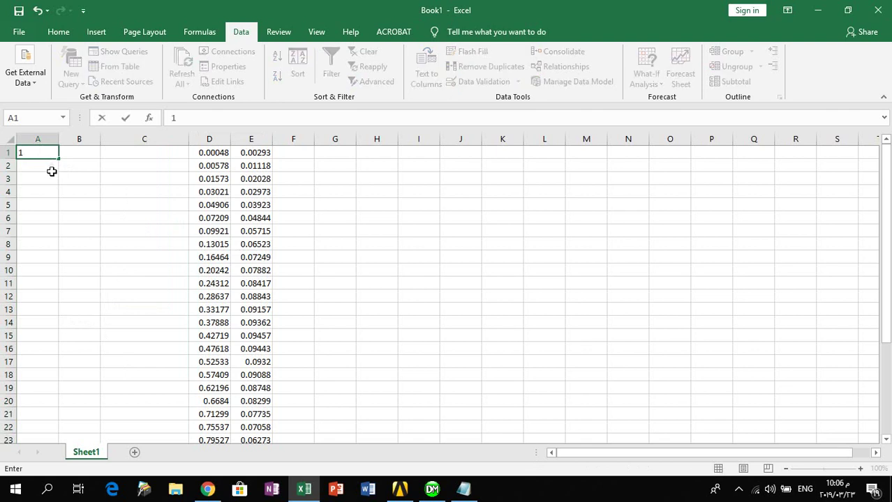
{"action": "left_click_drag", "start_coordinate": [60, 159], "coordinate": [64, 404]}
{"action": "scroll", "coordinate": [177, 420], "scroll_direction": "up", "scroll_amount": 4}
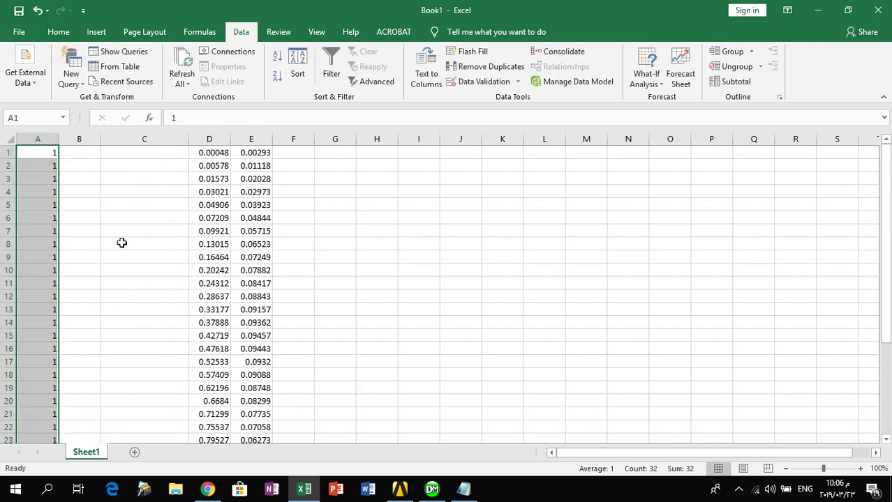
- Enter 1 in cell B1 and fill column B down to row 32 as a series from 1 to 32
{"action": "left_click", "coordinate": [75, 151]}
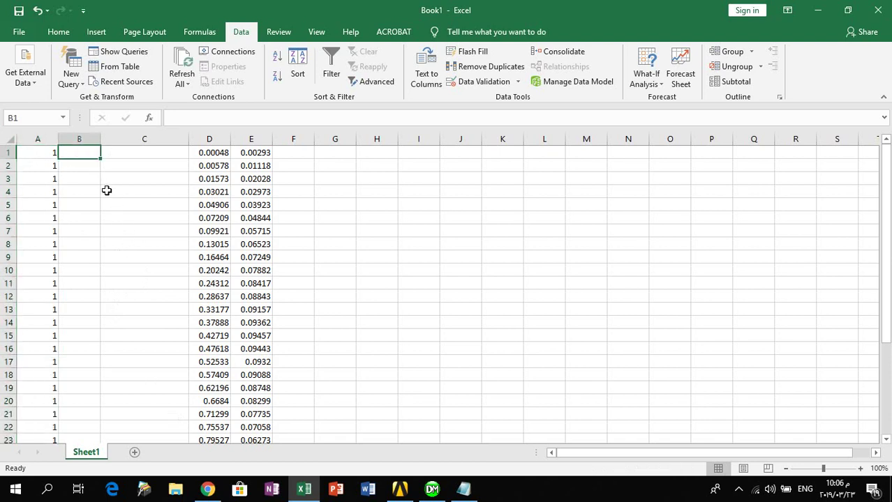
{"action": "type", "text": "1"}
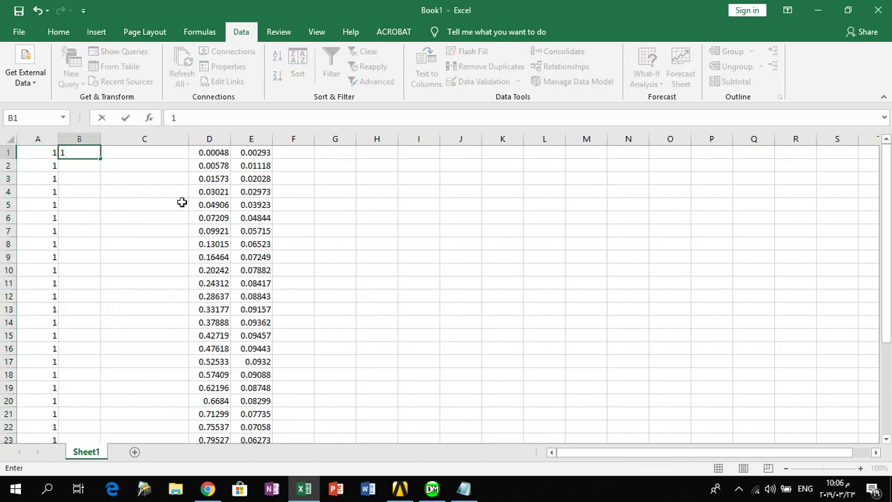
{"action": "left_click", "coordinate": [474, 241]}
{"action": "left_click", "coordinate": [84, 152]}
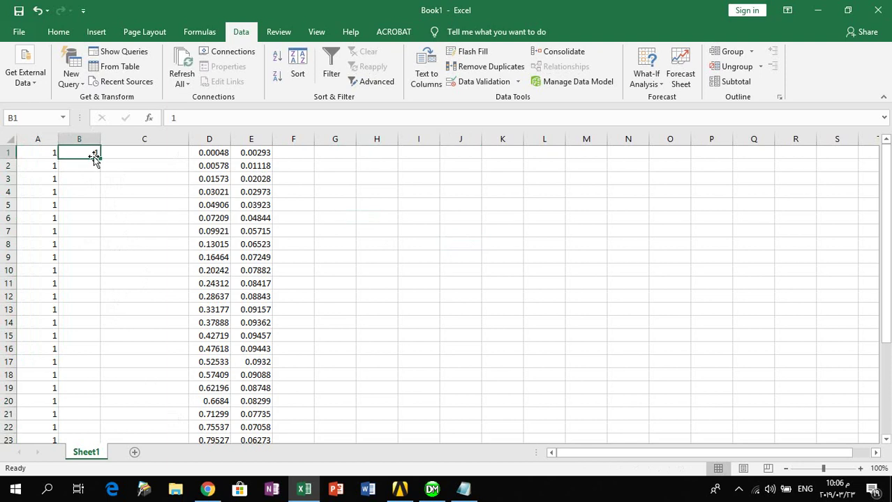
{"action": "double_click", "coordinate": [99, 158]}
{"action": "scroll", "coordinate": [100, 345], "scroll_direction": "down", "scroll_amount": 3}
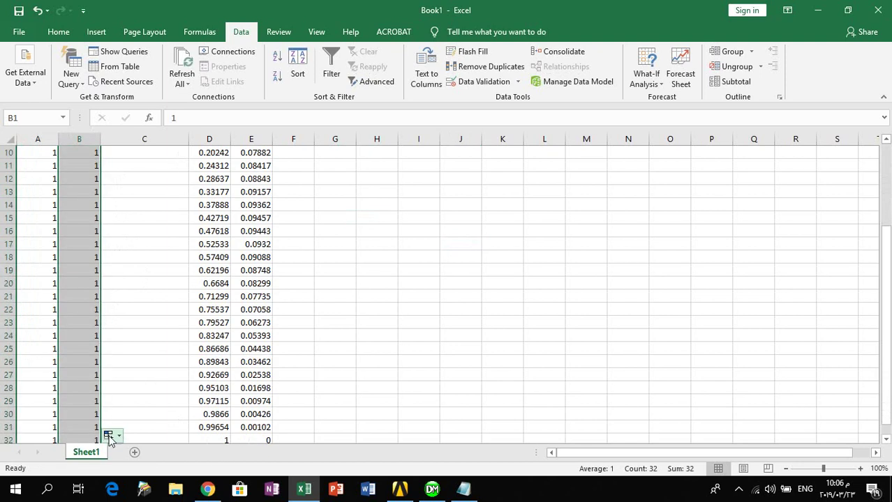
{"action": "left_click", "coordinate": [109, 436]}
{"action": "left_click", "coordinate": [139, 375]}
{"action": "scroll", "coordinate": [148, 372], "scroll_direction": "up", "scroll_amount": 3}
{"action": "scroll", "coordinate": [147, 372], "scroll_direction": "down", "scroll_amount": 6}
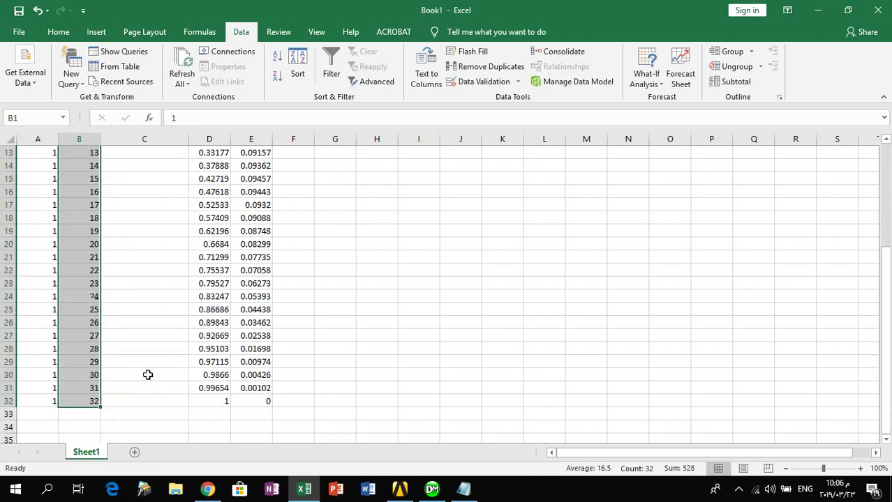
{"action": "scroll", "coordinate": [247, 325], "scroll_direction": "up", "scroll_amount": 6}
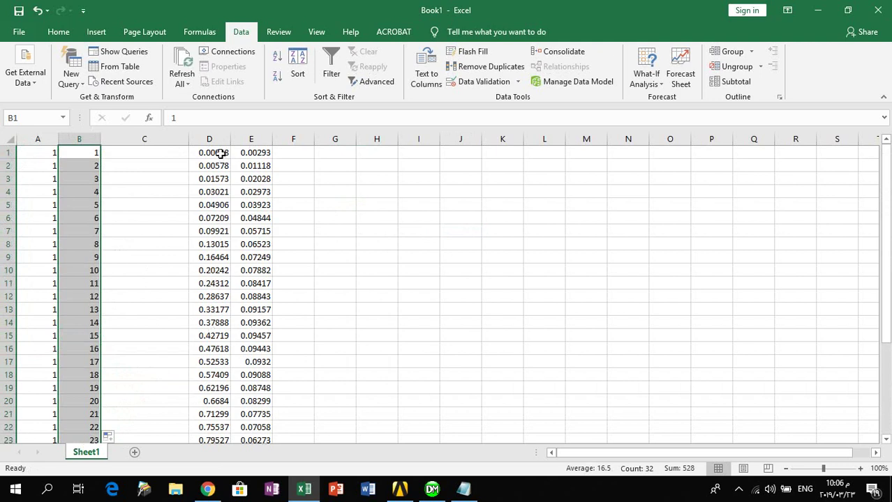
- Move the coordinate range D1:E32 one column over to start at C1, and autofit the width of column C
{"action": "left_click_drag", "start_coordinate": [218, 153], "coordinate": [260, 415]}
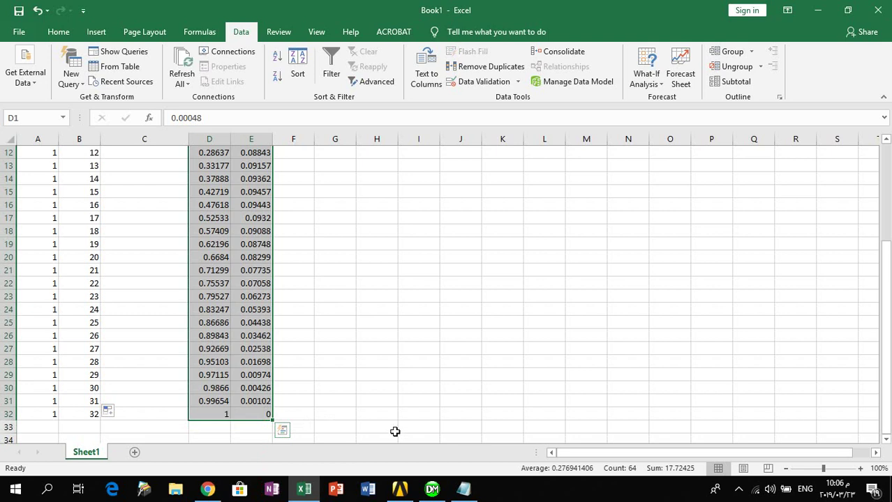
{"action": "key", "text": "alt+shift+F10"}
{"action": "scroll", "coordinate": [334, 352], "scroll_direction": "up", "scroll_amount": 4}
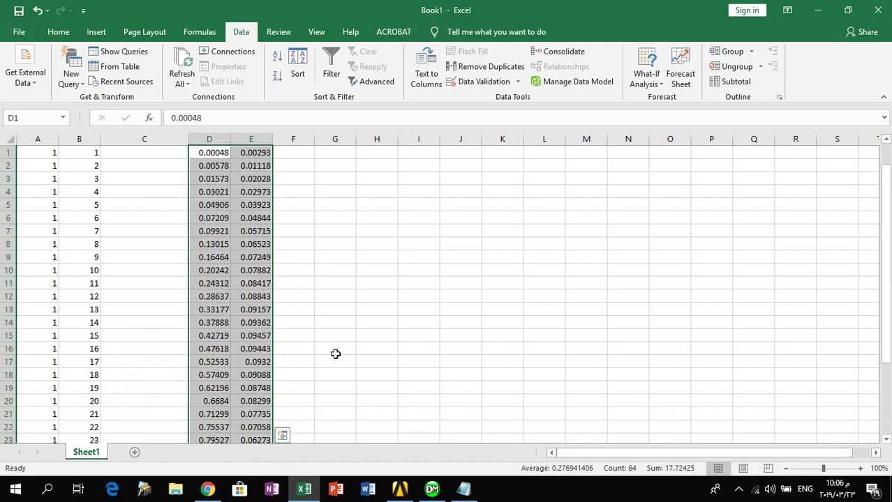
{"action": "key", "text": "ctrl+c"}
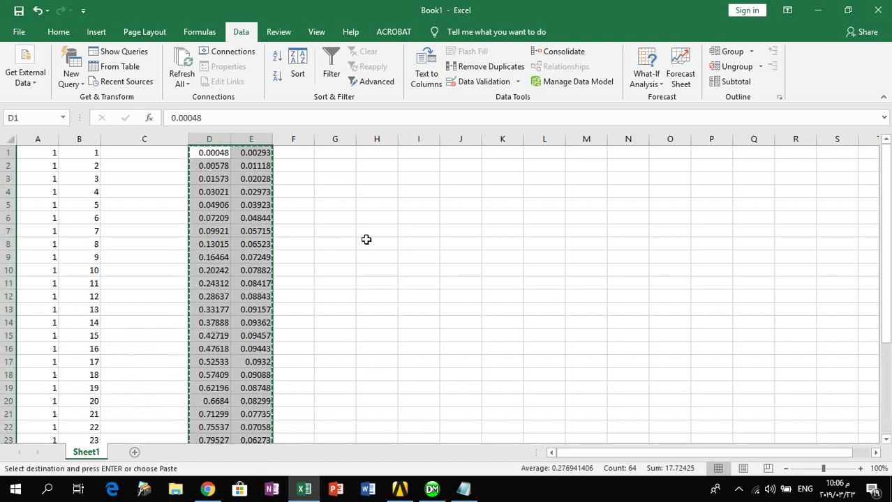
{"action": "left_click", "coordinate": [135, 156]}
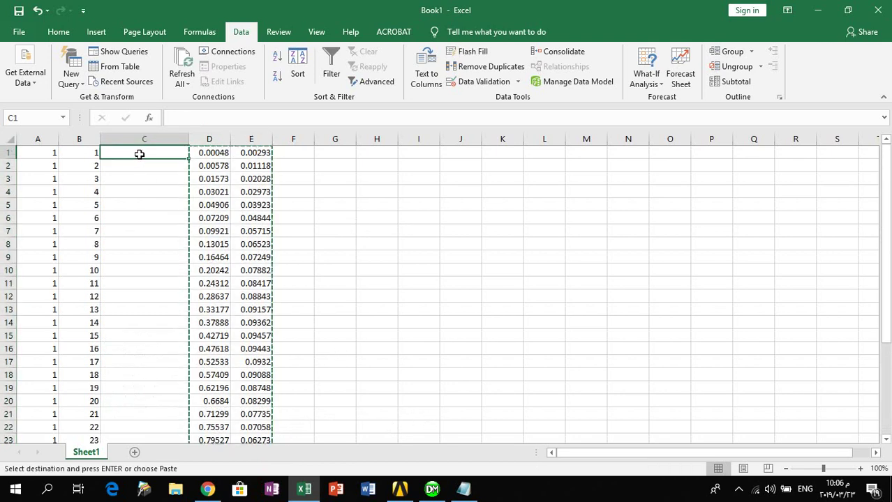
{"action": "key", "text": "ctrl+v"}
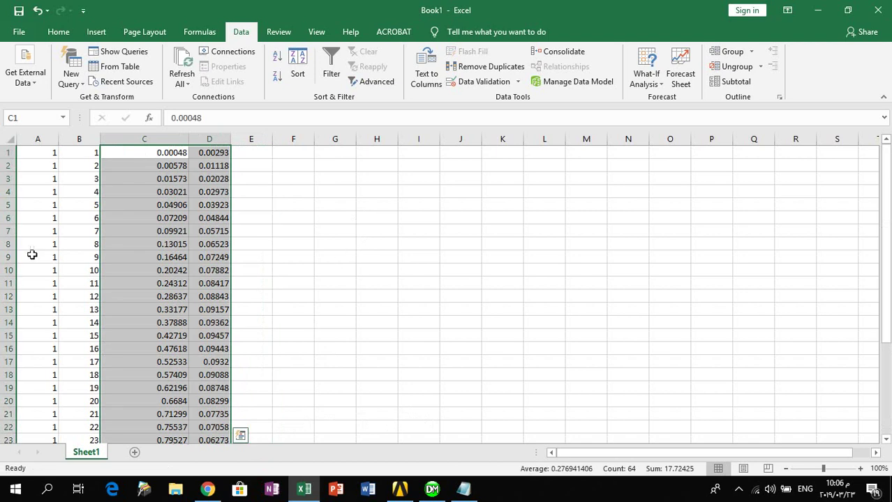
{"action": "double_click", "coordinate": [188, 139]}
{"action": "scroll", "coordinate": [249, 362], "scroll_direction": "down", "scroll_amount": 1}
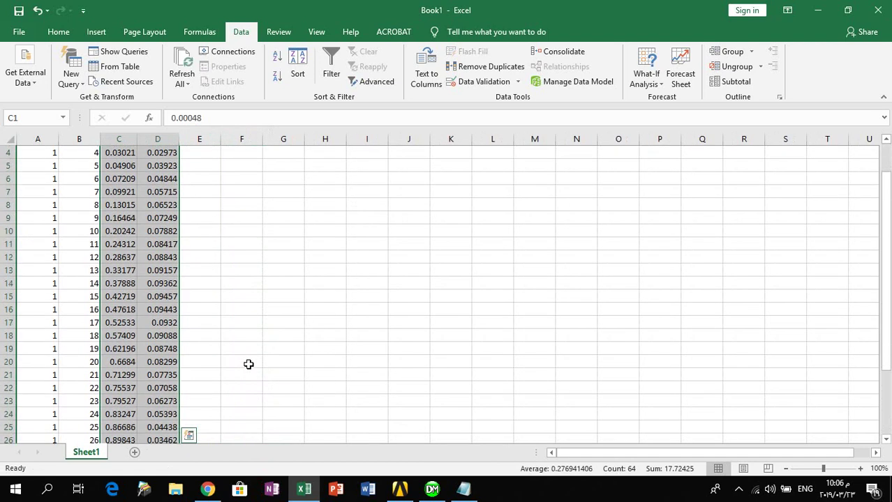
{"action": "scroll", "coordinate": [248, 360], "scroll_direction": "up", "scroll_amount": 1}
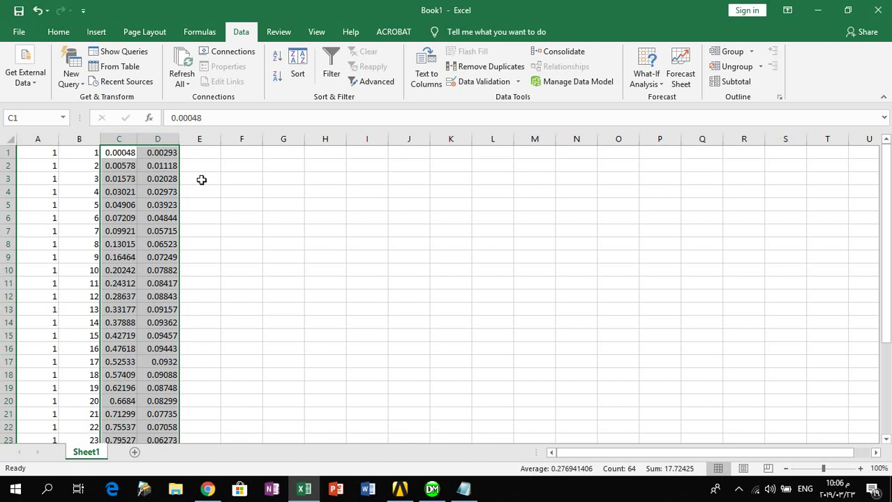
- Enter 0 in cell E1 and fill it down column E to row 32
{"action": "left_click", "coordinate": [190, 152]}
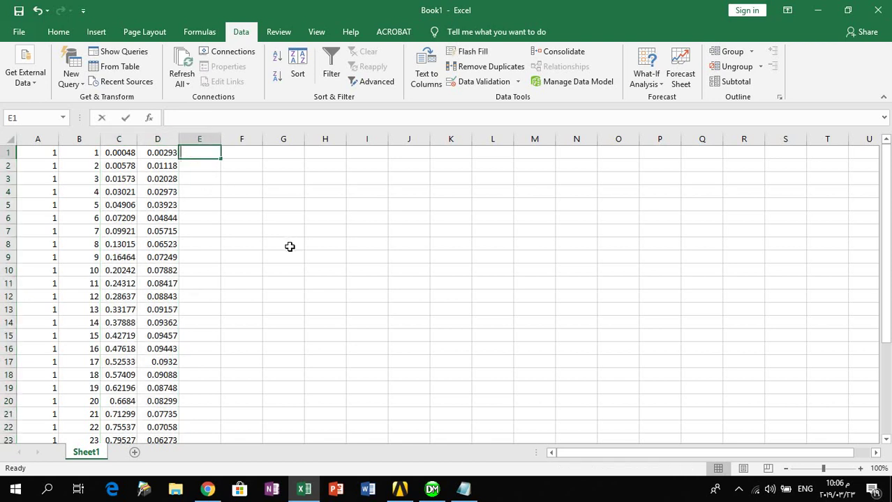
{"action": "type", "text": "0"}
{"action": "left_click", "coordinate": [290, 246]}
{"action": "left_click", "coordinate": [212, 152]}
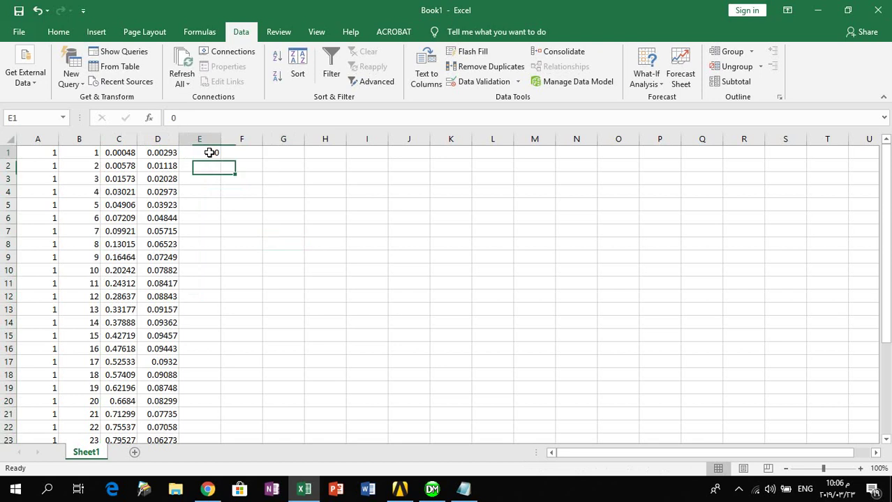
{"action": "double_click", "coordinate": [220, 158]}
{"action": "scroll", "coordinate": [392, 391], "scroll_direction": "down", "scroll_amount": 3}
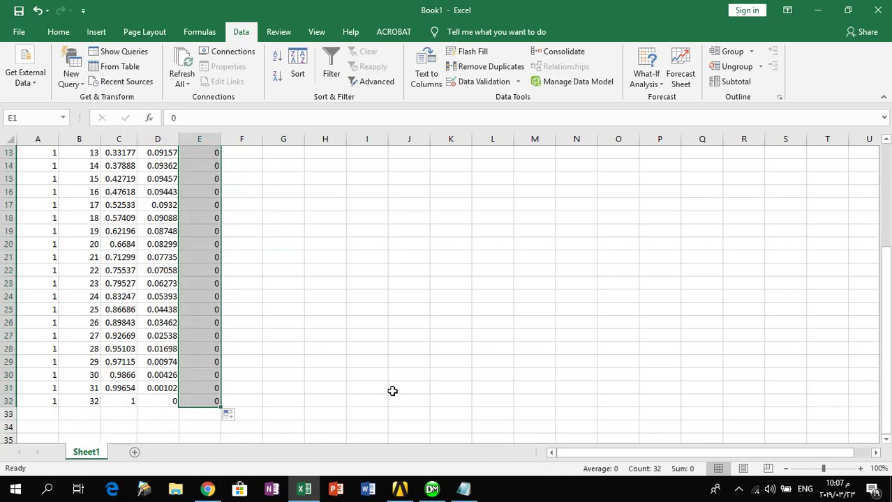
{"action": "scroll", "coordinate": [359, 399], "scroll_direction": "up", "scroll_amount": 3}
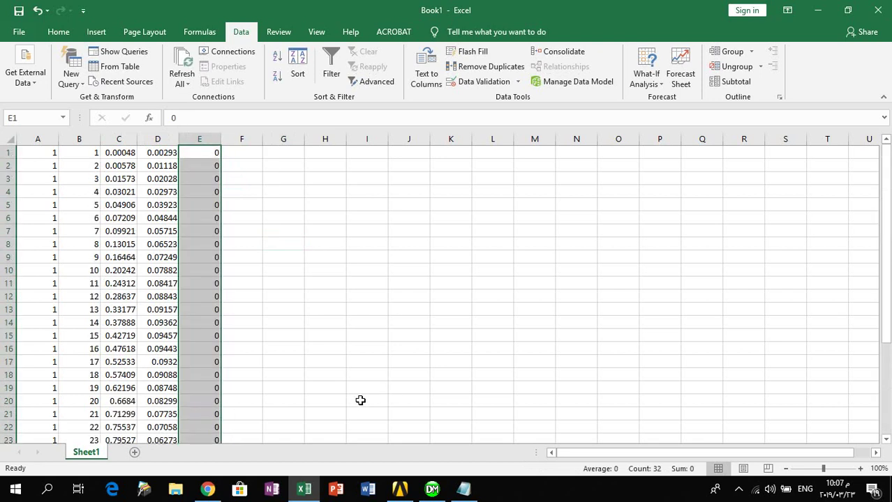
{"action": "scroll", "coordinate": [360, 401], "scroll_direction": "down", "scroll_amount": 4}
{"action": "scroll", "coordinate": [358, 400], "scroll_direction": "up", "scroll_amount": 4}
{"action": "left_click", "coordinate": [300, 287]}
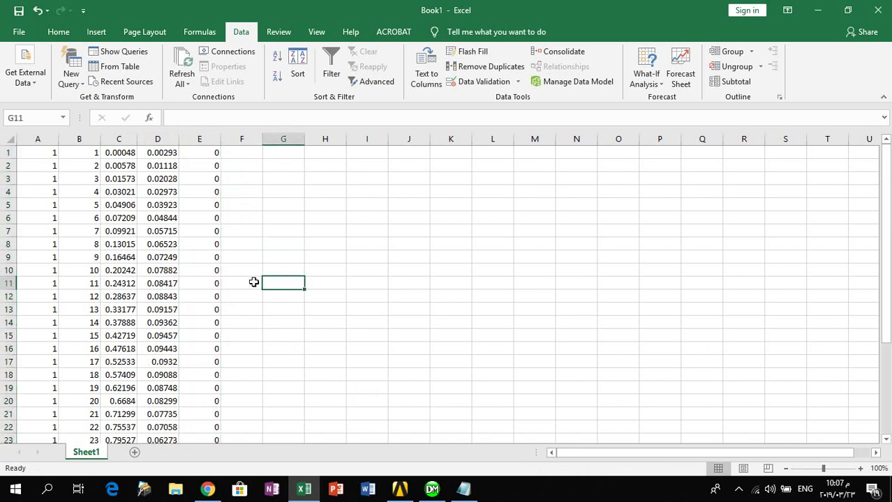
- Copy the full table A1:E32 and minimize the workbook to return to the desktop
{"action": "left_click_drag", "start_coordinate": [47, 155], "coordinate": [201, 408]}
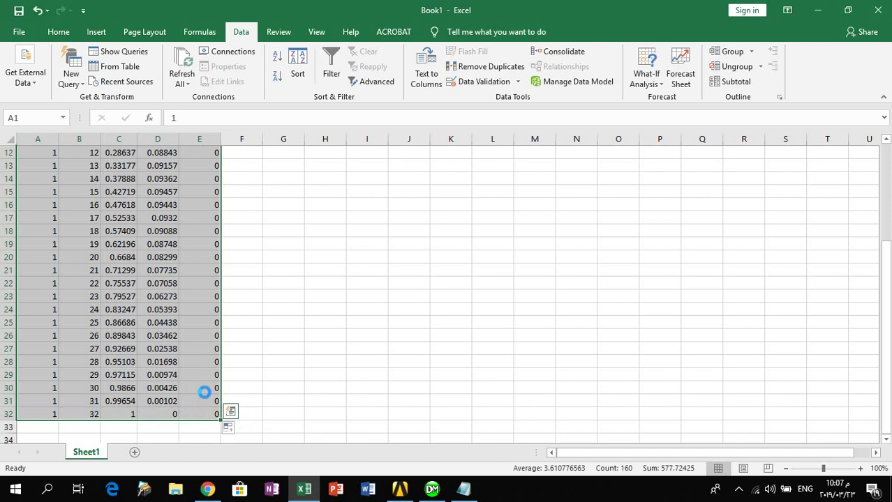
{"action": "key", "text": "ctrl+c"}
{"action": "left_click", "coordinate": [817, 9]}
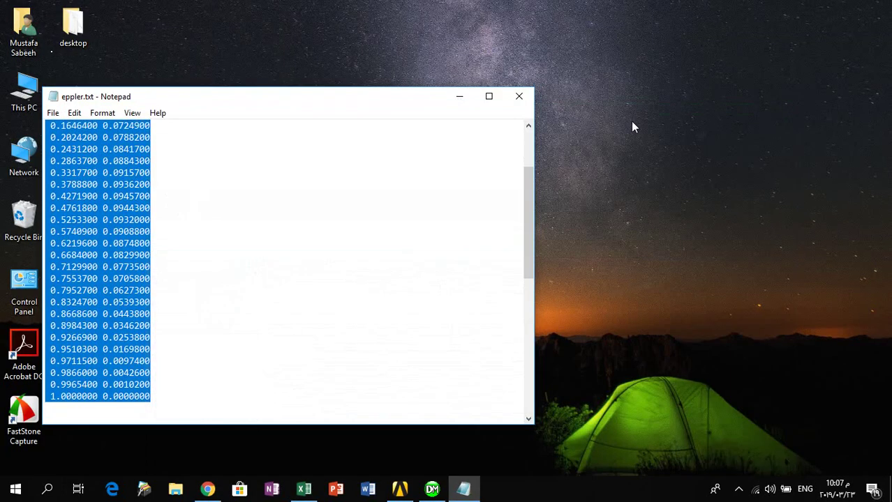
- Create a text document on the desktop, name it "upper line eppler.txt" and open it
{"action": "right_click", "coordinate": [633, 126]}
{"action": "mouse_move", "coordinate": [704, 274]}
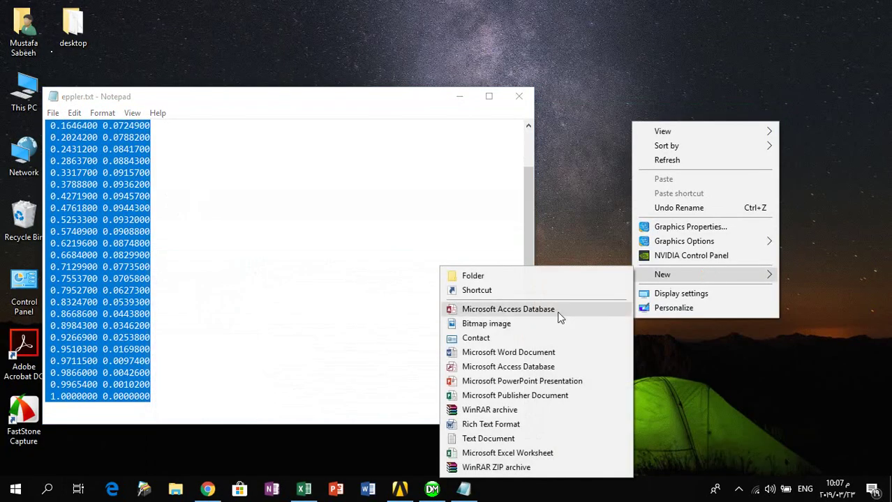
{"action": "left_click", "coordinate": [503, 438]}
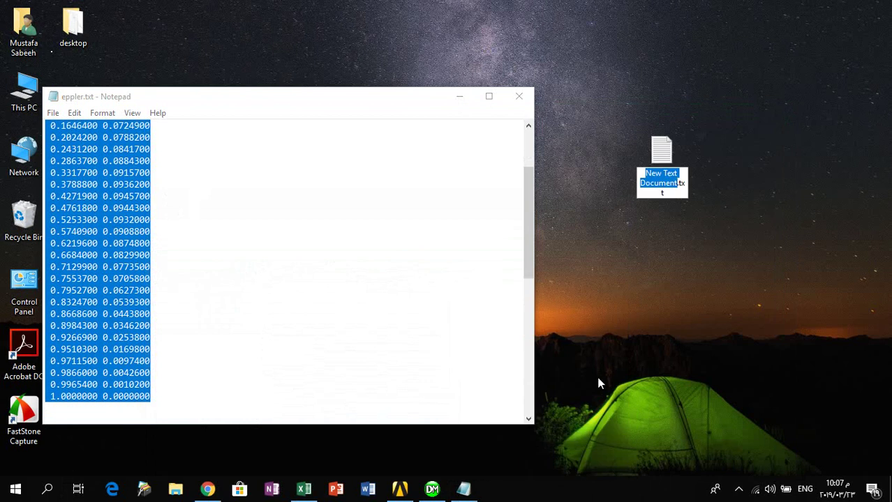
{"action": "type", "text": "upper"}
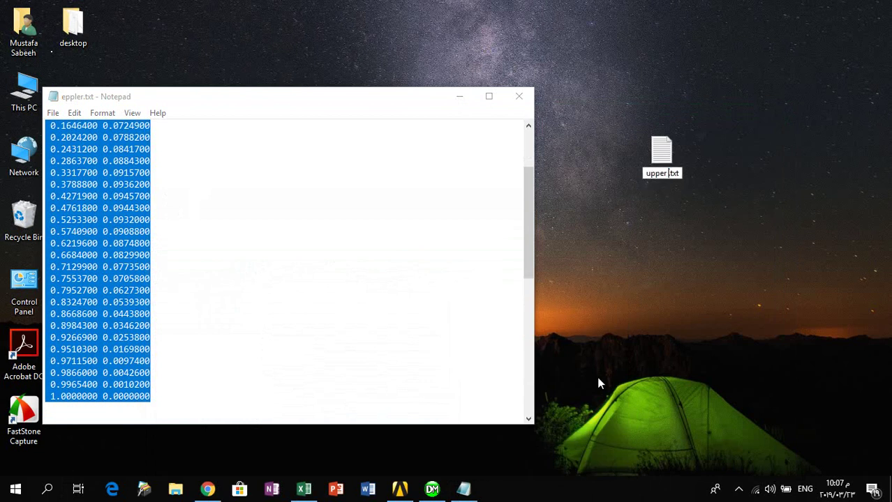
{"action": "type", "text": " line ee"}
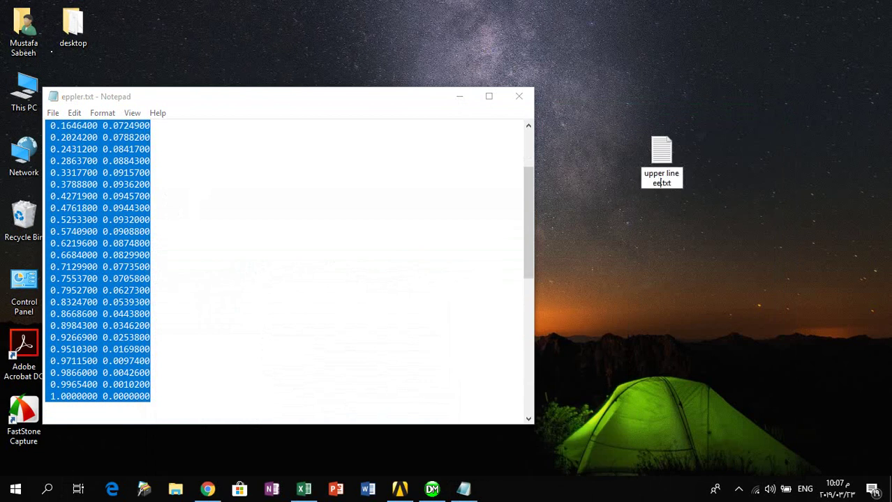
{"action": "type", "text": "ppler"}
{"action": "key", "text": "Return"}
{"action": "key", "text": "Return"}
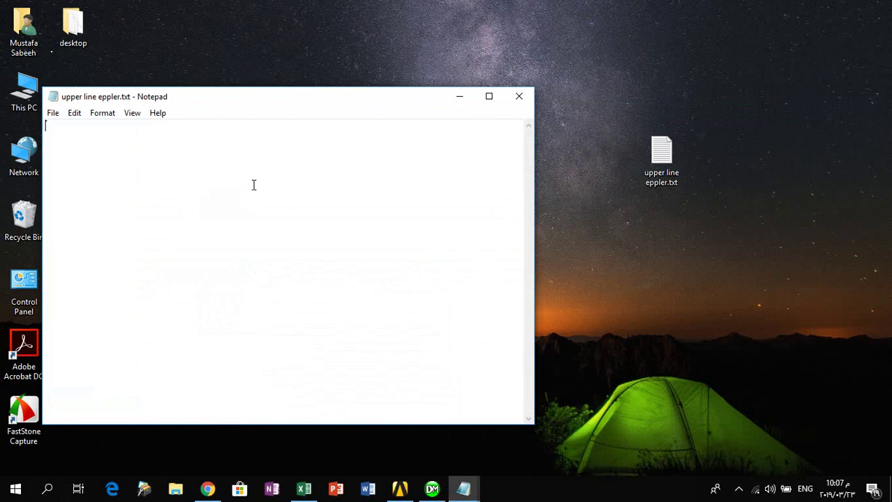
- Paste the copied coordinate table into upper line eppler.txt, save and close it, and minimize eppler.txt
{"action": "key", "text": "ctrl+v"}
{"action": "scroll", "coordinate": [360, 235], "scroll_direction": "up", "scroll_amount": 3}
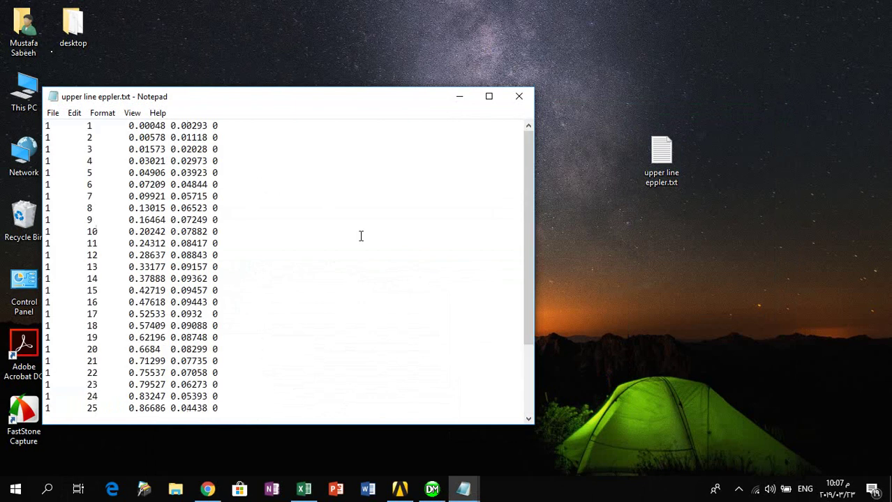
{"action": "left_click", "coordinate": [519, 97]}
{"action": "left_click", "coordinate": [396, 263]}
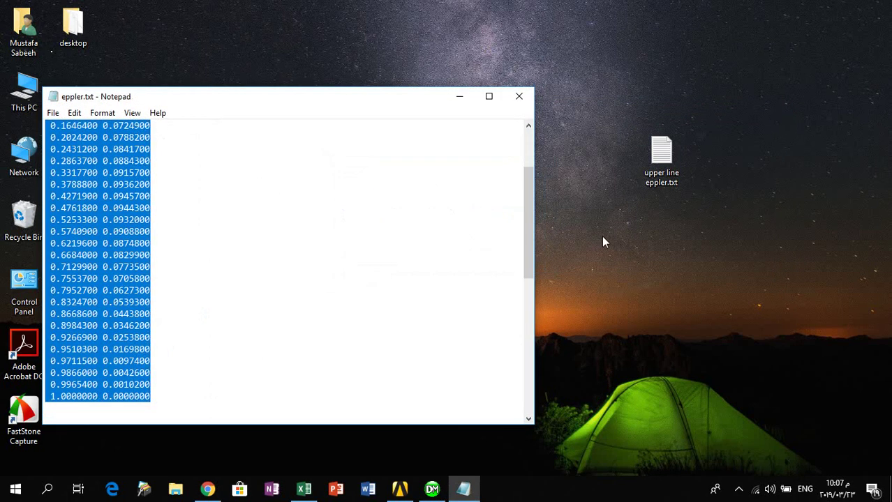
{"action": "left_click", "coordinate": [460, 96]}
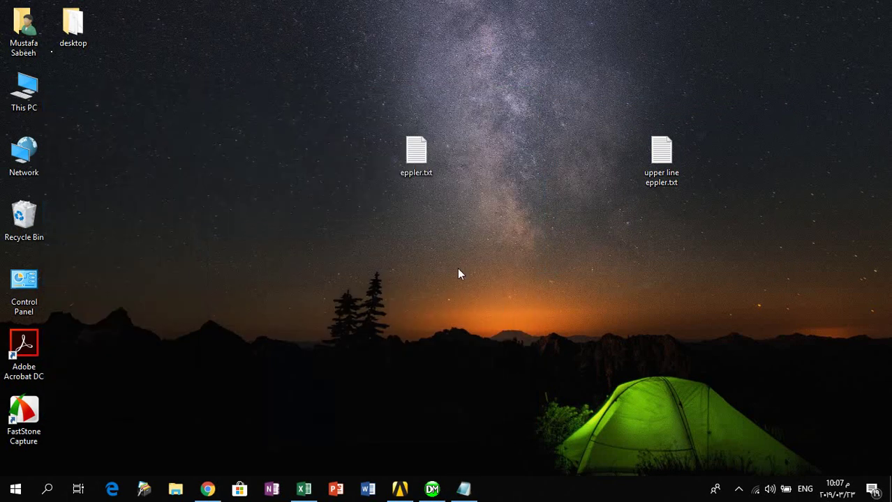
- Switch to DesignModeler and delete Curve1 from the model tree
{"action": "left_click", "coordinate": [432, 489]}
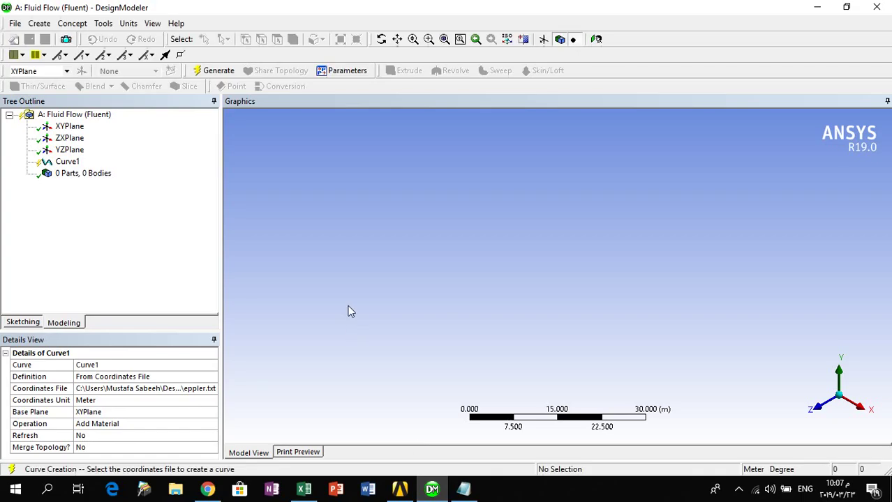
{"action": "left_click", "coordinate": [67, 162]}
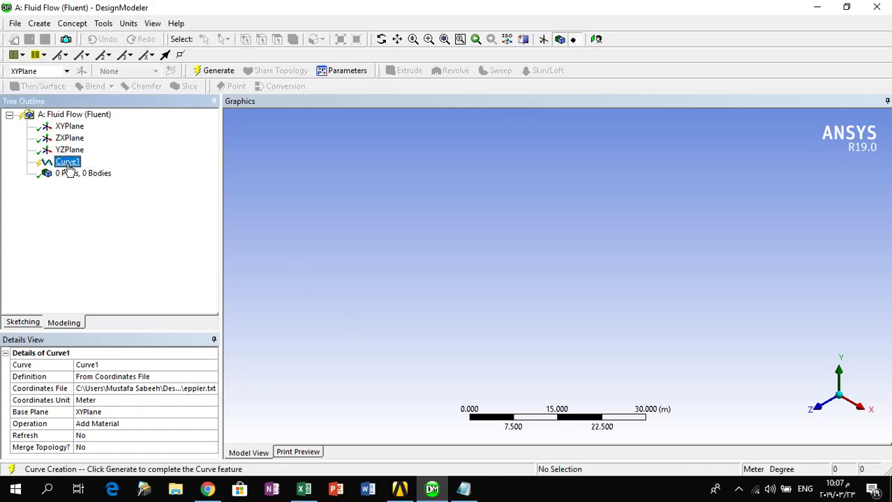
{"action": "key", "text": "Delete"}
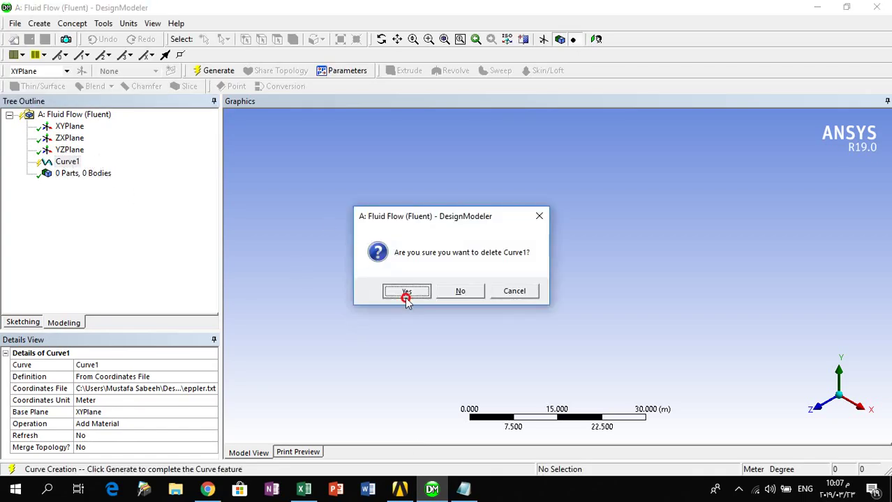
{"action": "left_click", "coordinate": [406, 293]}
- Create a 3D curve feature and load upper line eppler.txt from the desktop as its coordinates file
{"action": "left_click", "coordinate": [73, 23]}
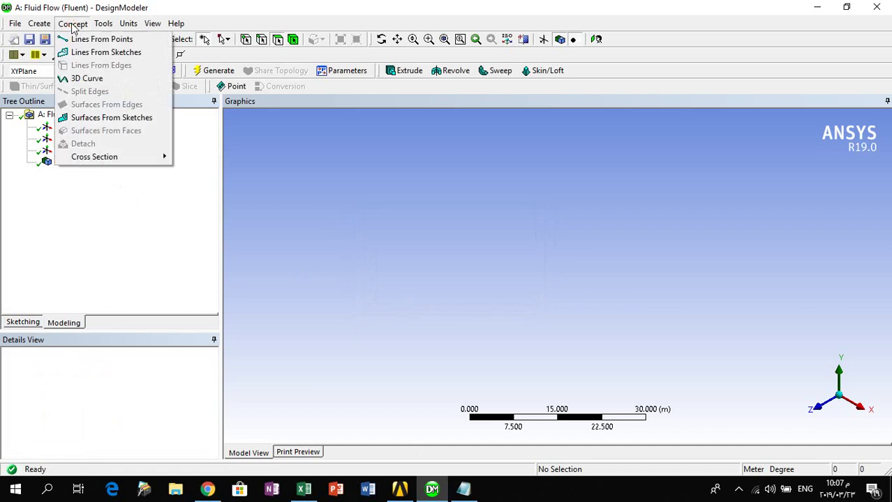
{"action": "left_click", "coordinate": [82, 80]}
{"action": "left_click", "coordinate": [70, 161]}
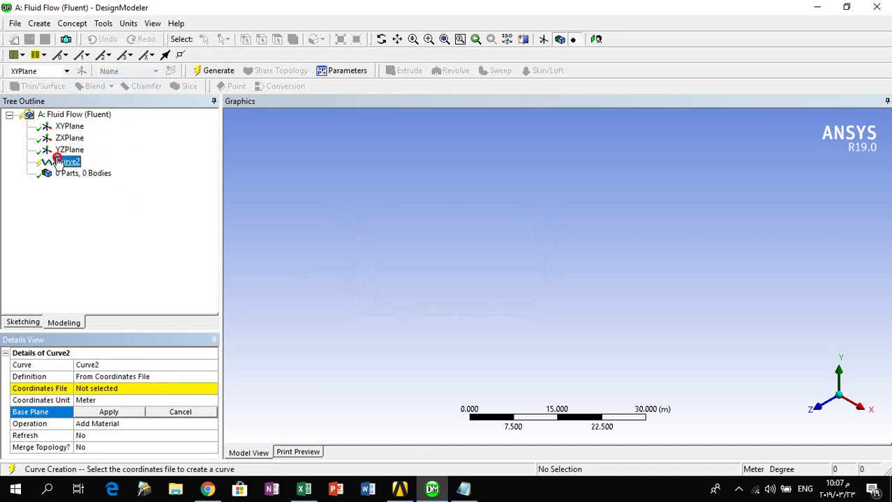
{"action": "left_click", "coordinate": [147, 388]}
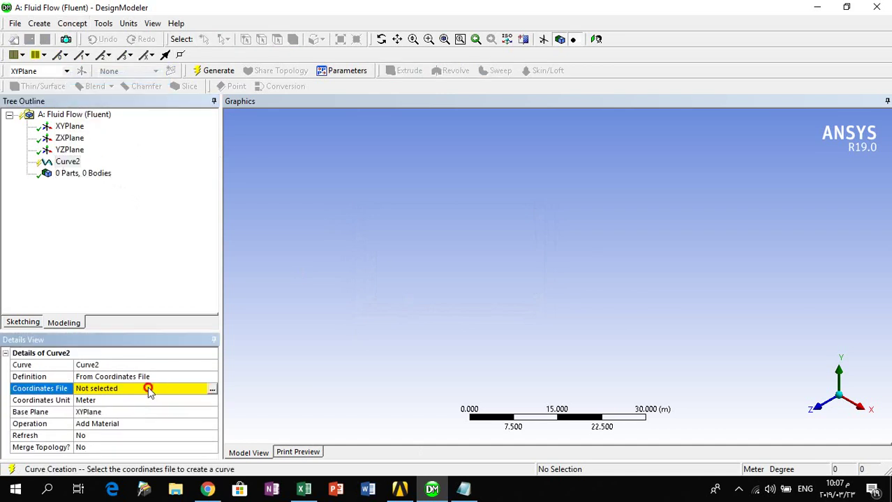
{"action": "left_click", "coordinate": [211, 390]}
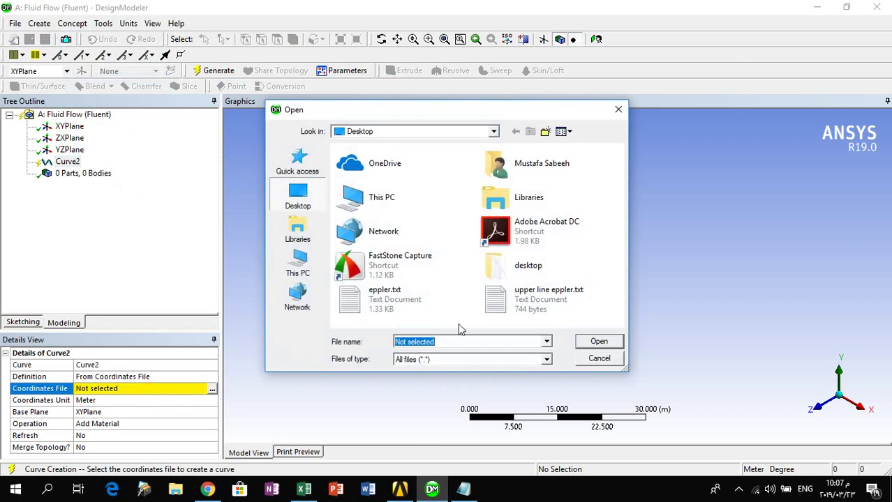
{"action": "left_click", "coordinate": [488, 313]}
{"action": "left_click", "coordinate": [598, 342]}
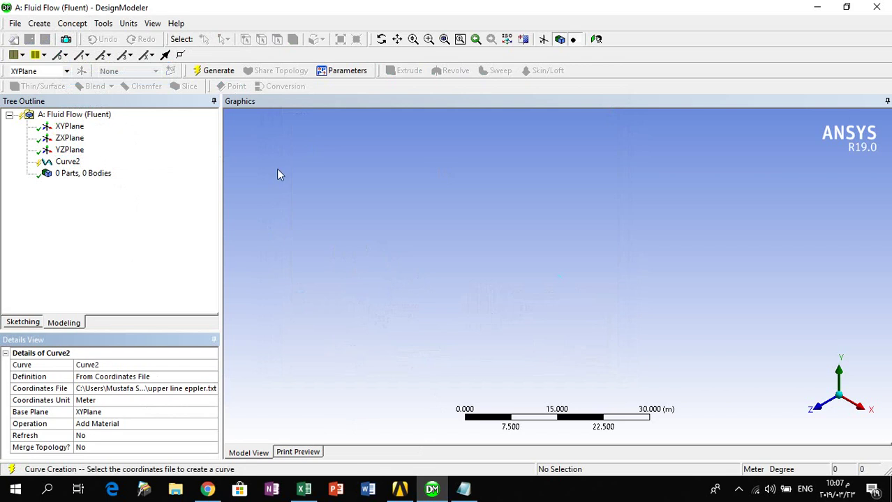
- Generate the curve, inspect it fitted to the view and looking along the Z axis, and minimize DesignModeler
{"action": "left_click", "coordinate": [221, 70]}
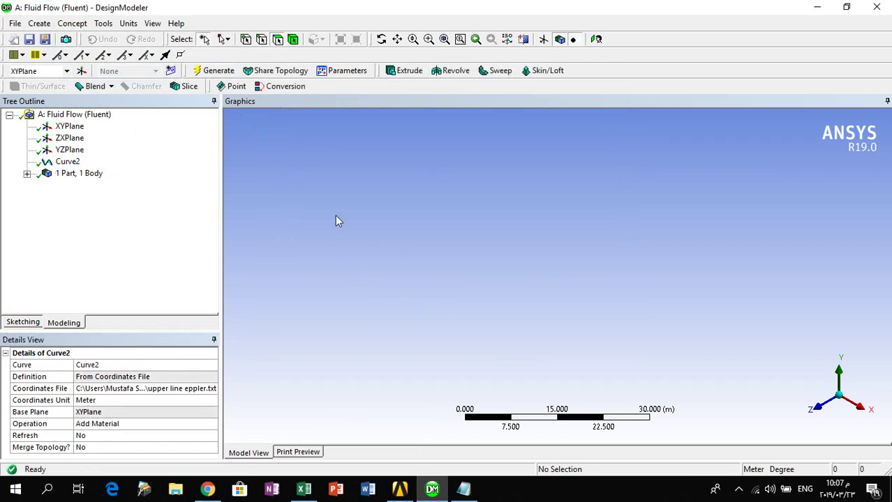
{"action": "left_click", "coordinate": [446, 40]}
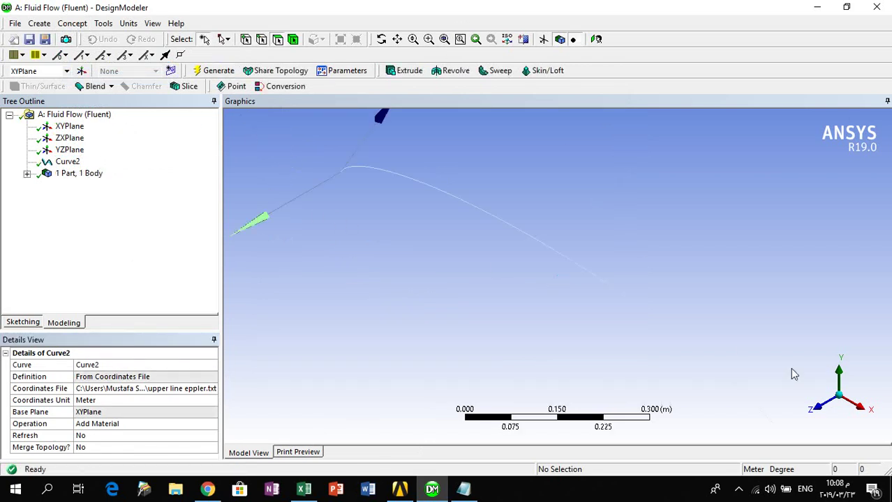
{"action": "left_click", "coordinate": [819, 408]}
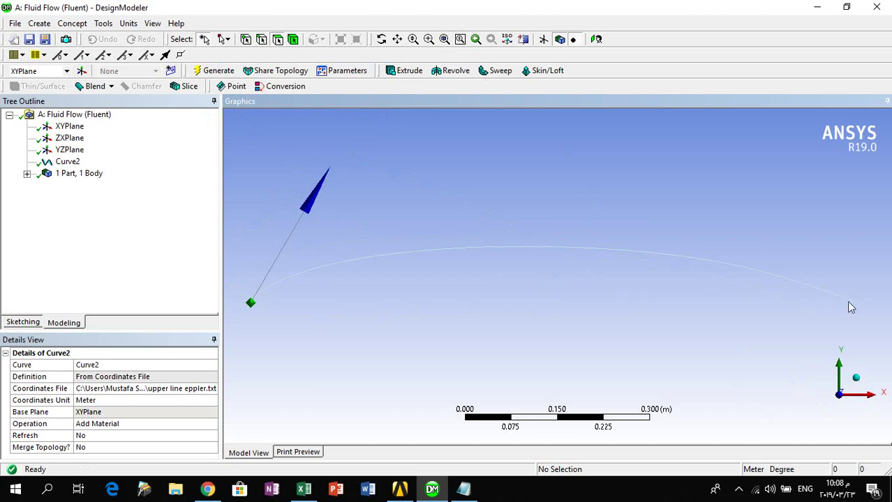
{"action": "left_click", "coordinate": [817, 7]}
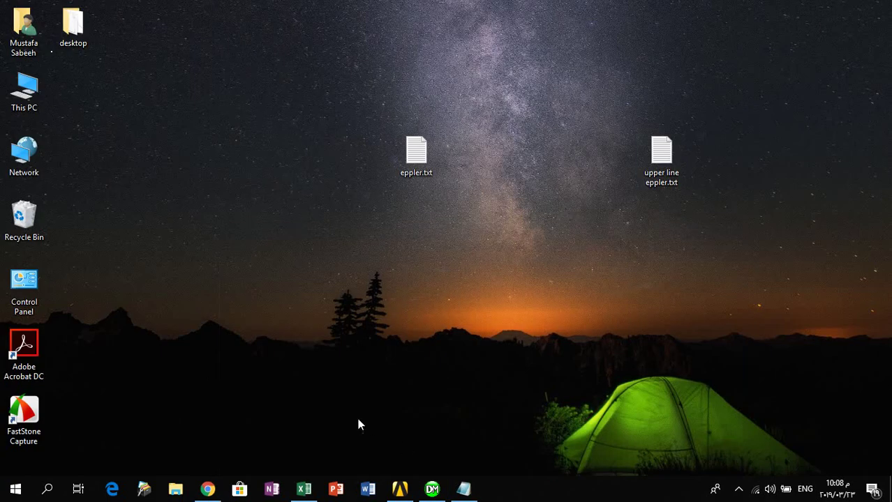
{"action": "double_click", "coordinate": [411, 169]}
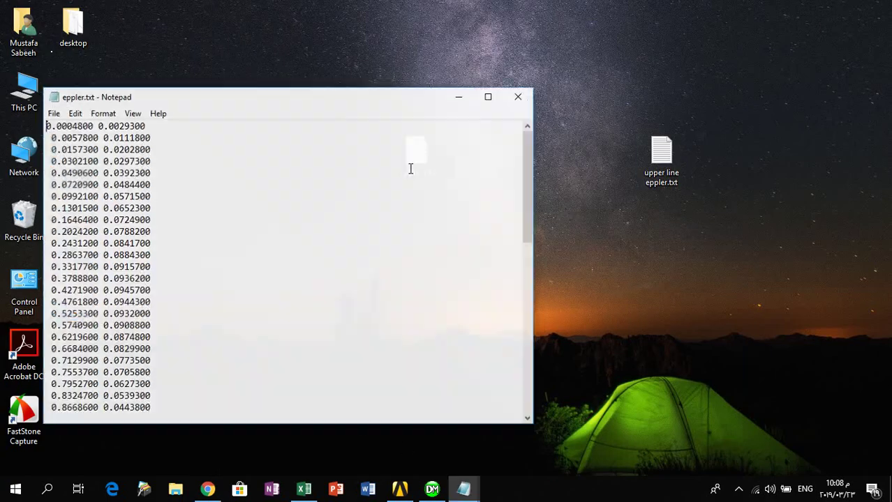
{"action": "scroll", "coordinate": [265, 265], "scroll_direction": "down", "scroll_amount": 6}
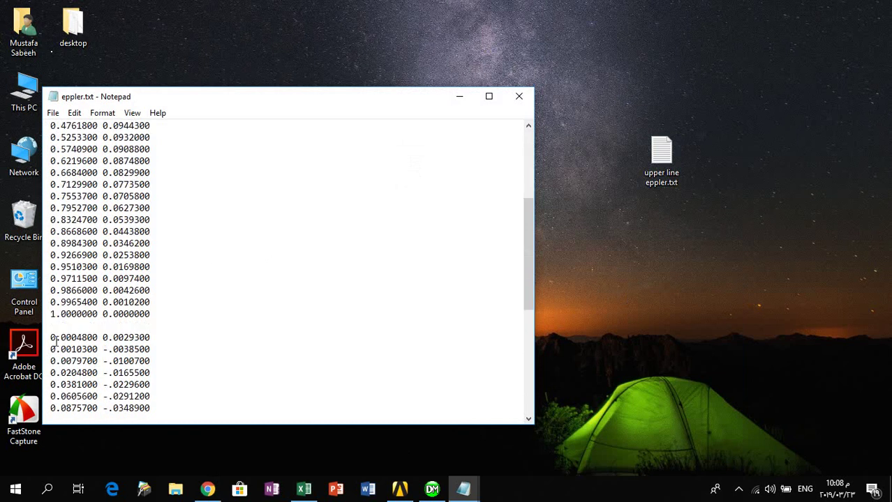
{"action": "left_click_drag", "start_coordinate": [49, 340], "coordinate": [167, 461]}
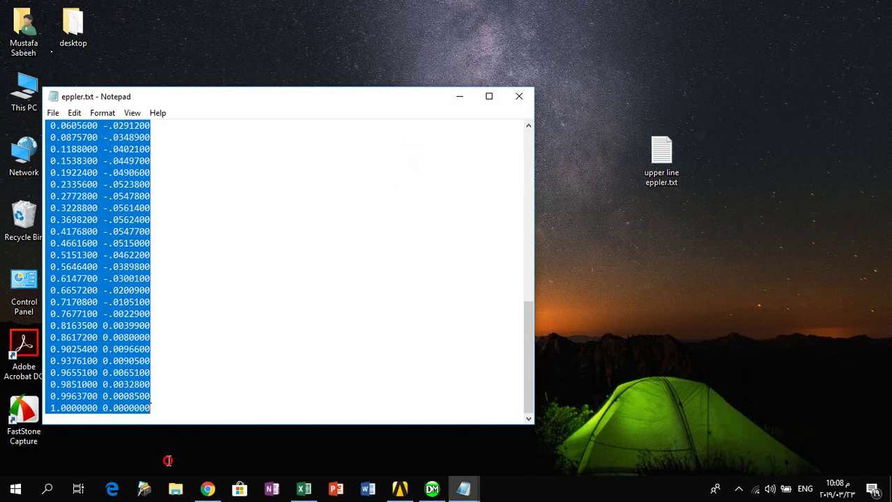
{"action": "left_click", "coordinate": [304, 489]}
{"action": "scroll", "coordinate": [354, 334], "scroll_direction": "up", "scroll_amount": 4}
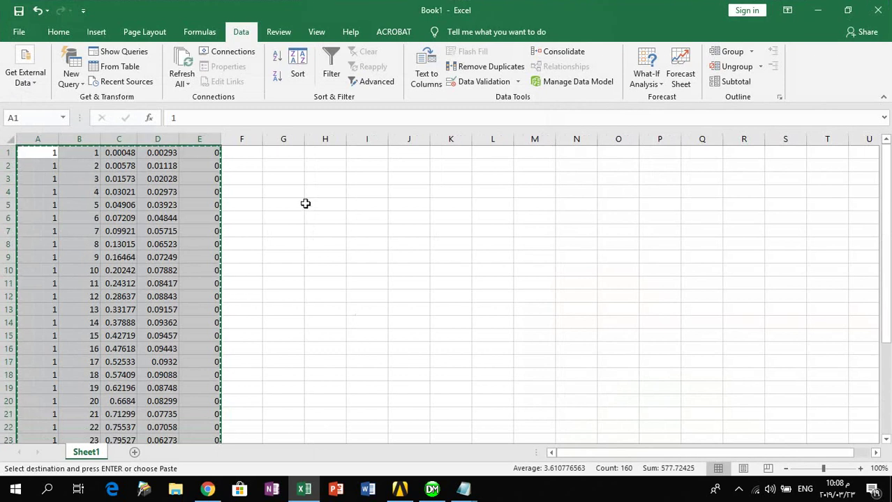
{"action": "left_click", "coordinate": [290, 155]}
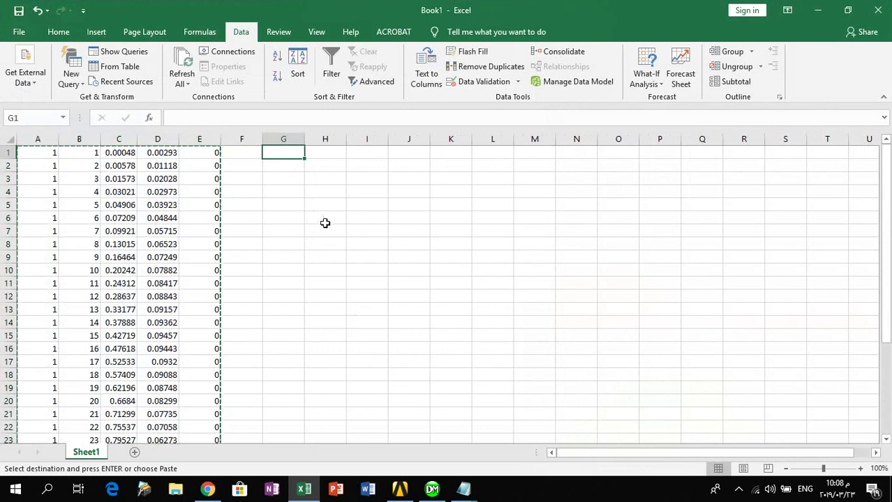
{"action": "key", "text": "ctrl+v"}
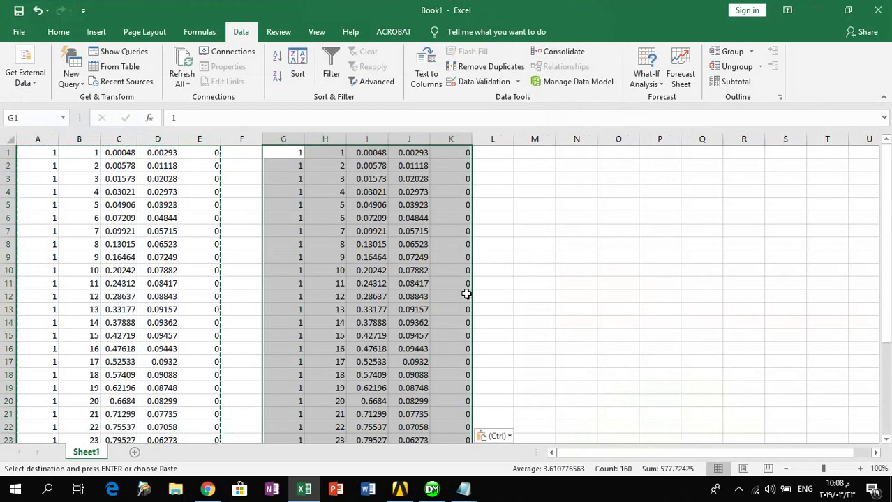
{"action": "key", "text": "ctrl+z"}
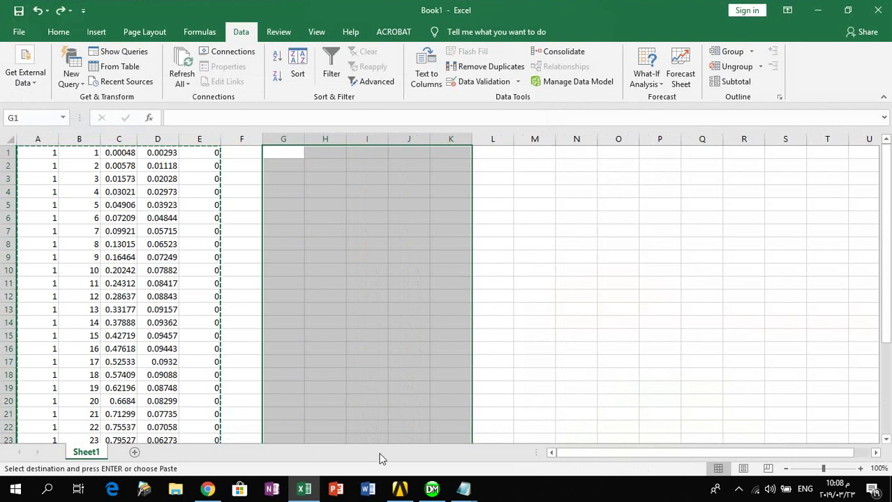
- Copy the second coordinate block in eppler.txt, from the 0.0004800 row below the blank line through the final 1.0000000 row
{"action": "mouse_move", "coordinate": [463, 488]}
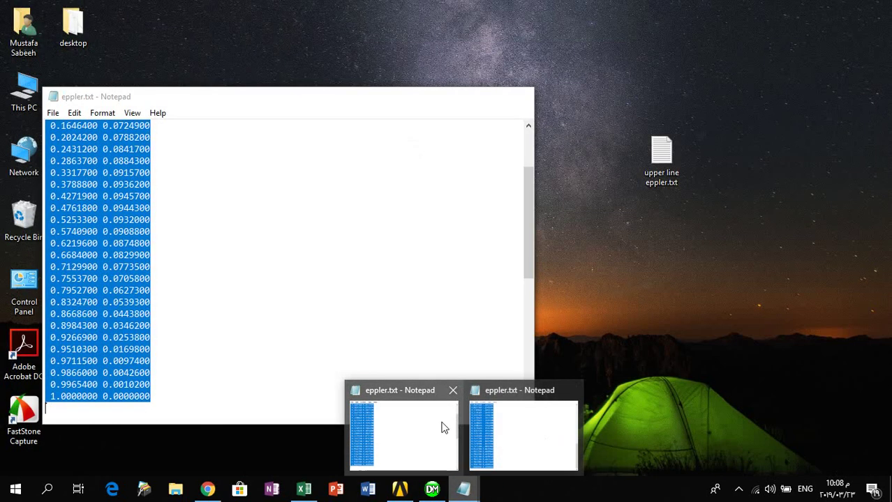
{"action": "left_click", "coordinate": [443, 427]}
{"action": "scroll", "coordinate": [410, 370], "scroll_direction": "down", "scroll_amount": 7}
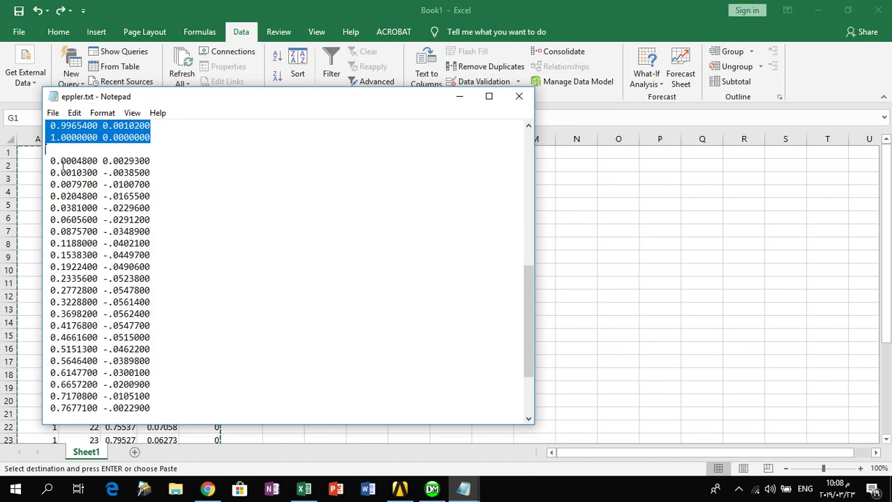
{"action": "left_click_drag", "start_coordinate": [51, 162], "coordinate": [150, 485]}
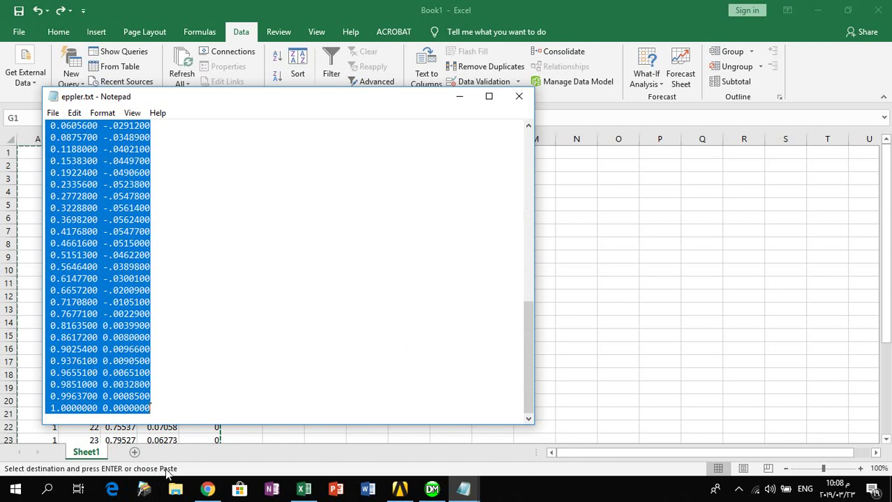
{"action": "key", "text": "ctrl+c"}
{"action": "right_click", "coordinate": [126, 251]}
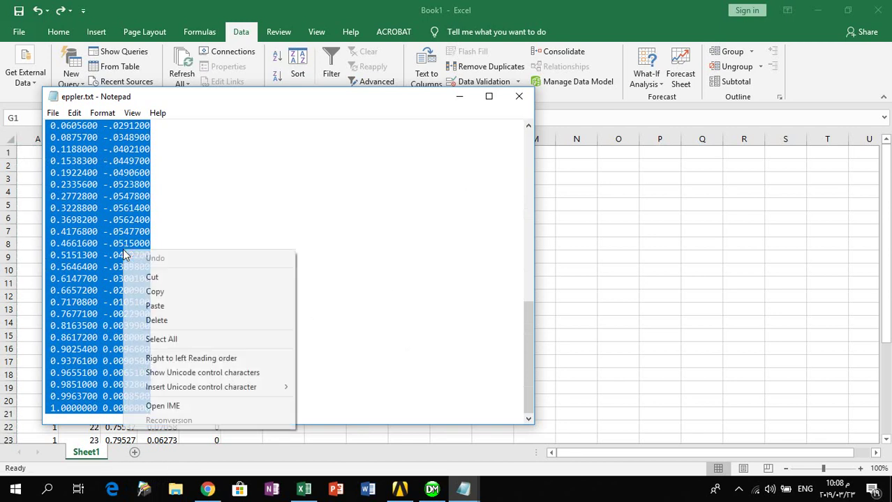
{"action": "left_click", "coordinate": [160, 292]}
- Switch back to the Excel workbook and paste the lower-surface coordinates starting at cell J1
{"action": "key", "text": "alt+Tab"}
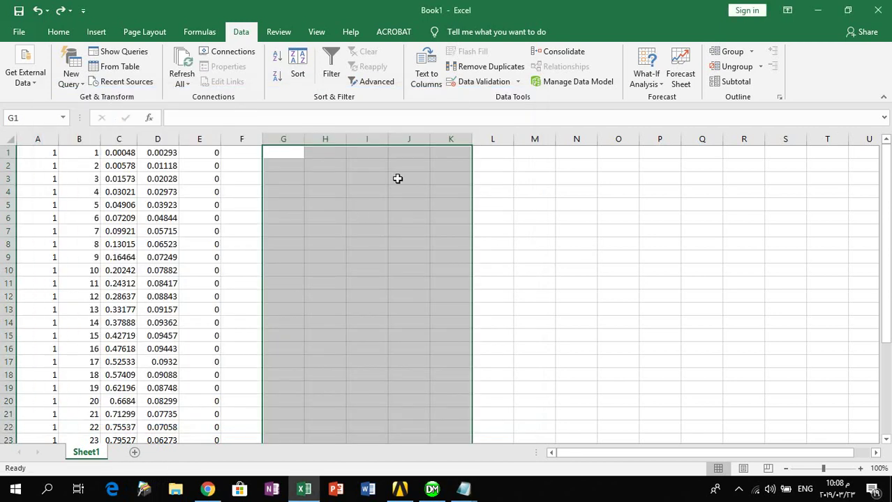
{"action": "left_click", "coordinate": [392, 148]}
{"action": "key", "text": "ctrl+v"}
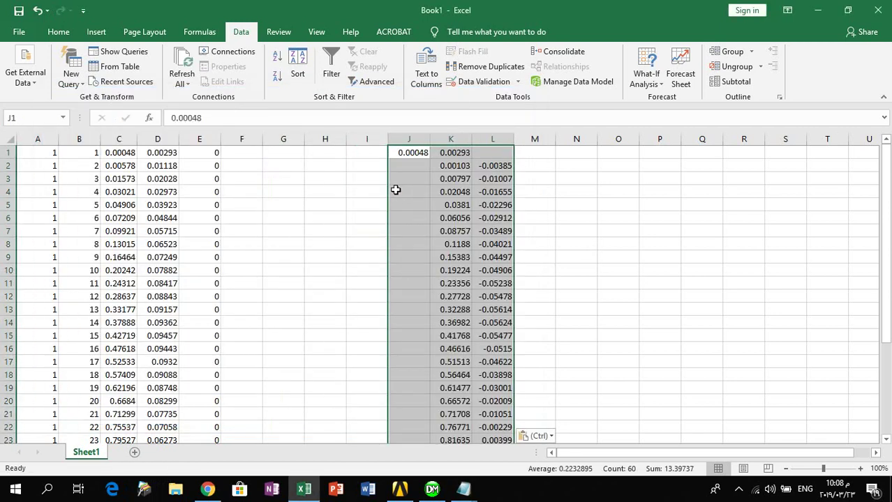
- Move the first lower-surface coordinate pair from J1:K1 to K1:L1 so it lines up with the remaining rows
{"action": "left_click", "coordinate": [416, 152]}
{"action": "left_click_drag", "start_coordinate": [416, 152], "coordinate": [457, 152]}
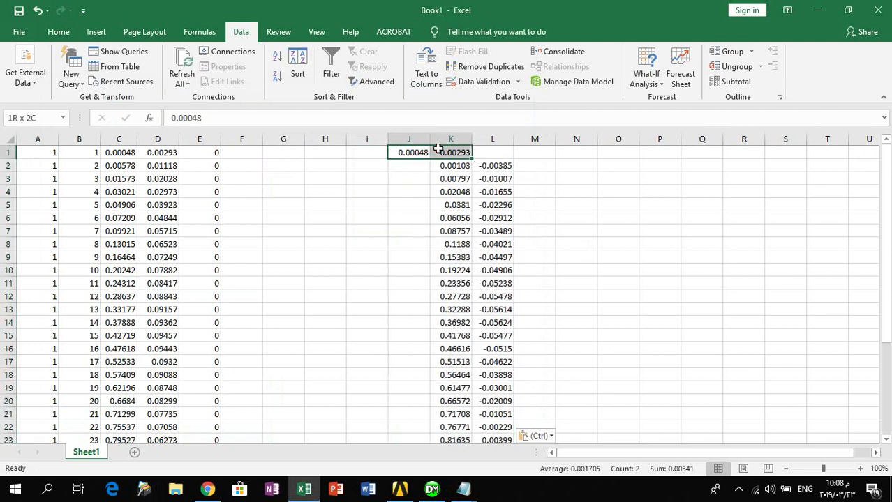
{"action": "key", "text": "ctrl+c"}
{"action": "left_click", "coordinate": [465, 151]}
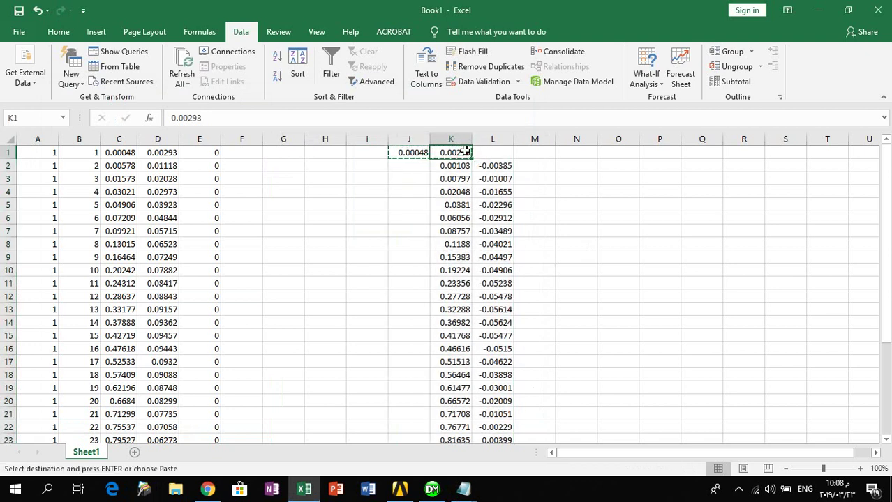
{"action": "key", "text": "ctrl+v"}
{"action": "scroll", "coordinate": [557, 232], "scroll_direction": "down", "scroll_amount": 5}
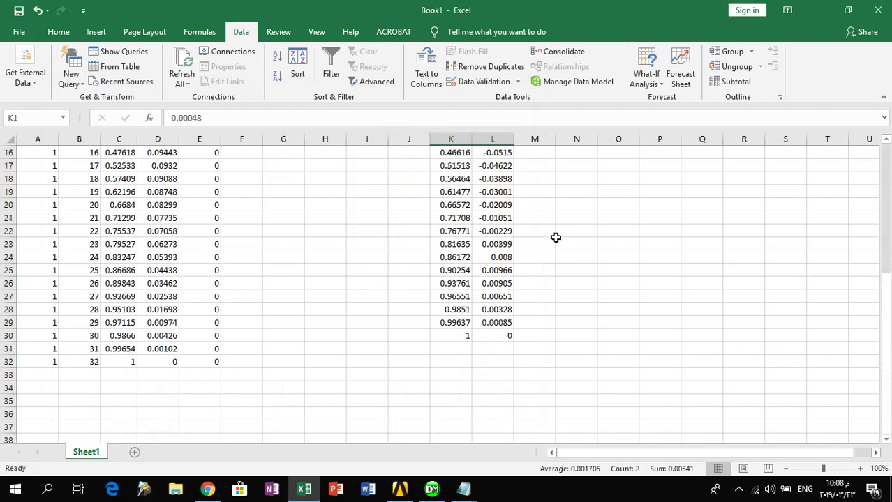
{"action": "scroll", "coordinate": [558, 232], "scroll_direction": "up", "scroll_amount": 5}
{"action": "key", "text": "Escape"}
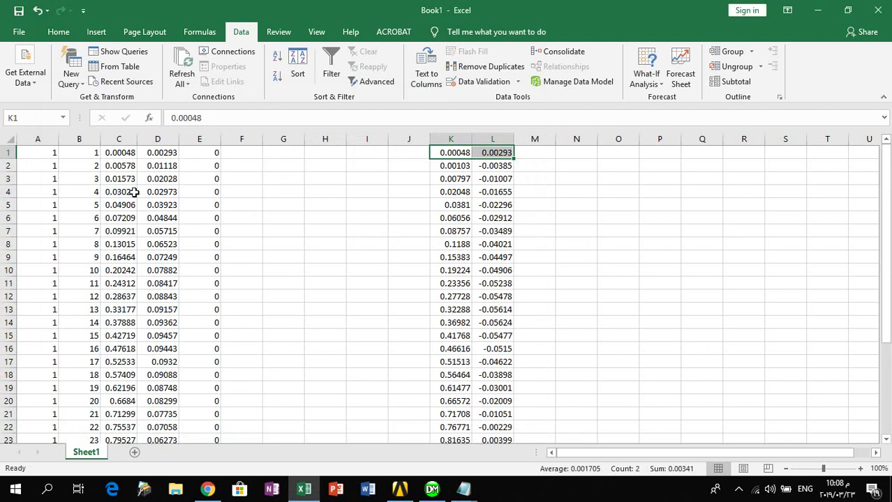
- Clear the upper-surface coordinates in columns C and D and move the lower-surface values from K1:L30 to C1
{"action": "left_click_drag", "start_coordinate": [124, 154], "coordinate": [166, 414]}
{"action": "key", "text": "Delete"}
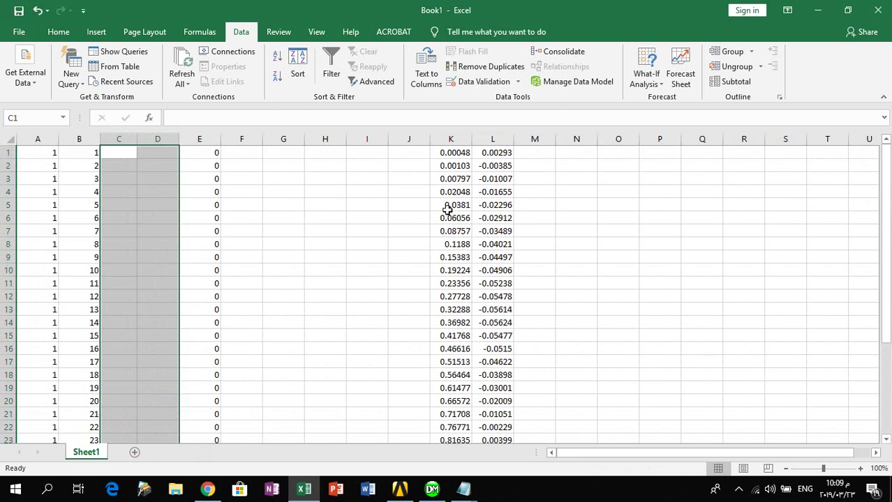
{"action": "left_click_drag", "start_coordinate": [443, 153], "coordinate": [505, 427]}
{"action": "key", "text": "ctrl+c"}
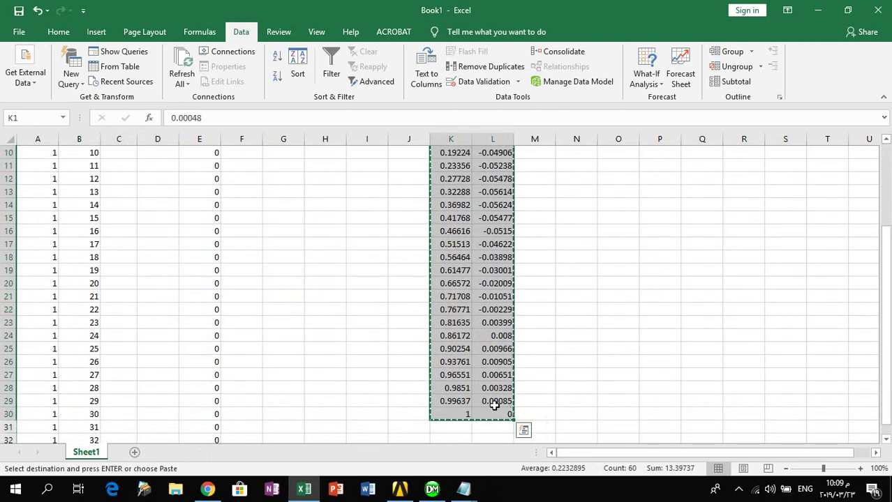
{"action": "scroll", "coordinate": [345, 363], "scroll_direction": "up", "scroll_amount": 3}
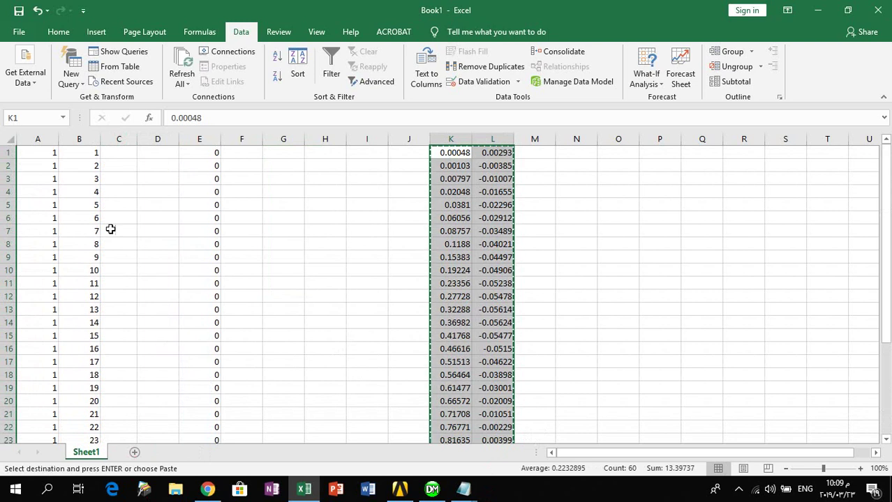
{"action": "left_click", "coordinate": [120, 154]}
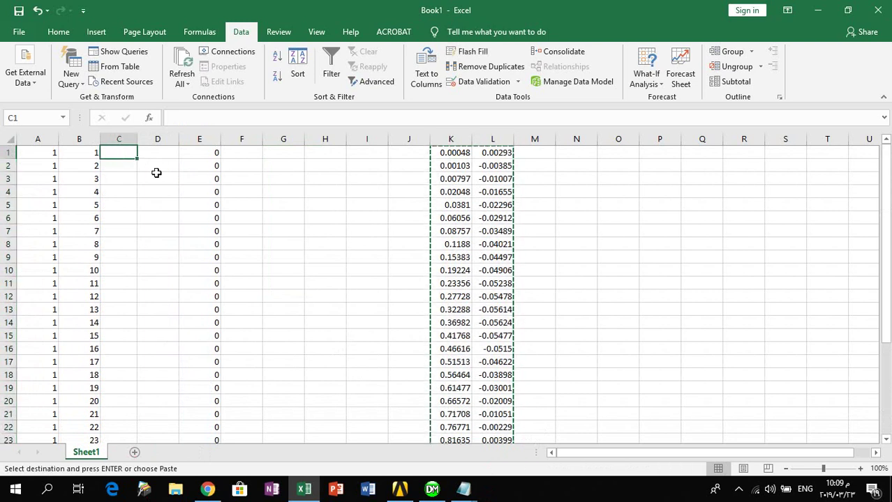
{"action": "key", "text": "ctrl+v"}
- Delete the surplus rows 31 and 32 below the lower-surface coordinates
{"action": "scroll", "coordinate": [317, 364], "scroll_direction": "down", "scroll_amount": 7}
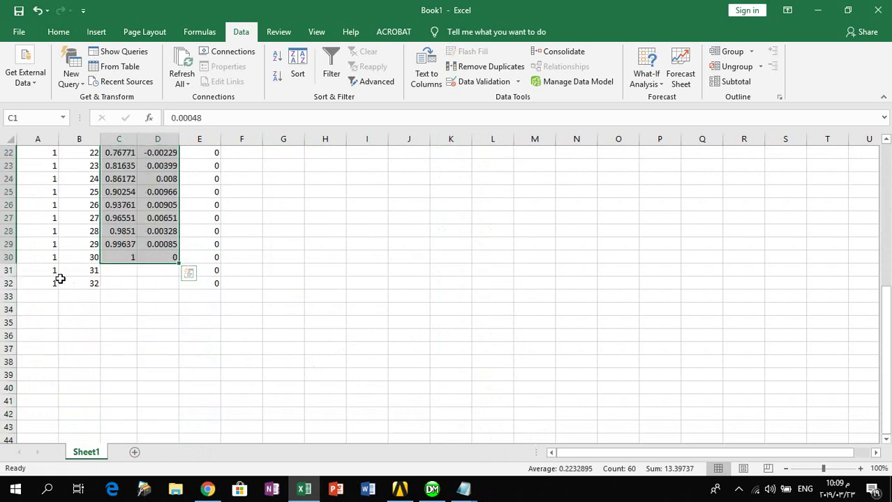
{"action": "left_click_drag", "start_coordinate": [8, 270], "coordinate": [9, 278]}
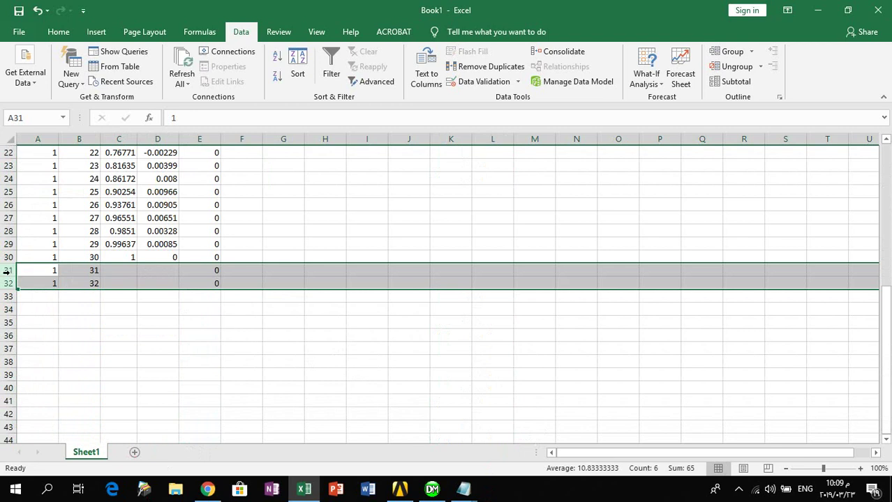
{"action": "right_click", "coordinate": [10, 277]}
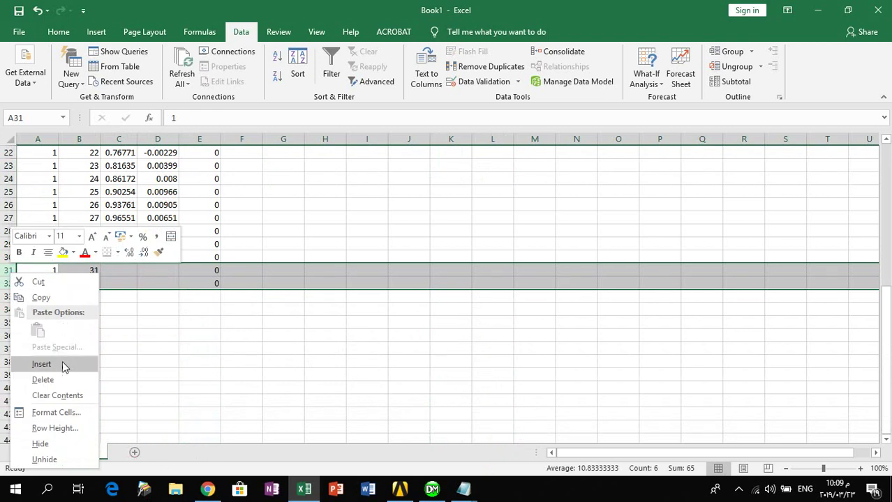
{"action": "left_click", "coordinate": [55, 380]}
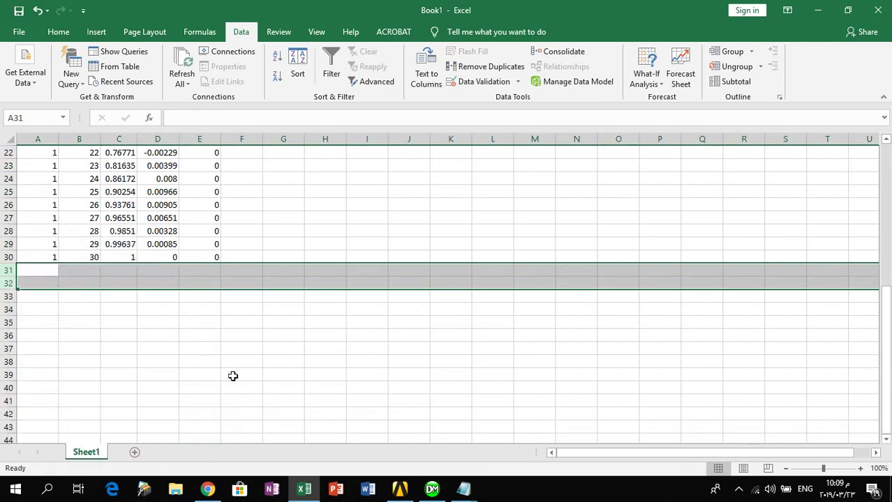
- Copy the complete lower-surface table A1:E30 and minimize Excel
{"action": "scroll", "coordinate": [233, 374], "scroll_direction": "up", "scroll_amount": 7}
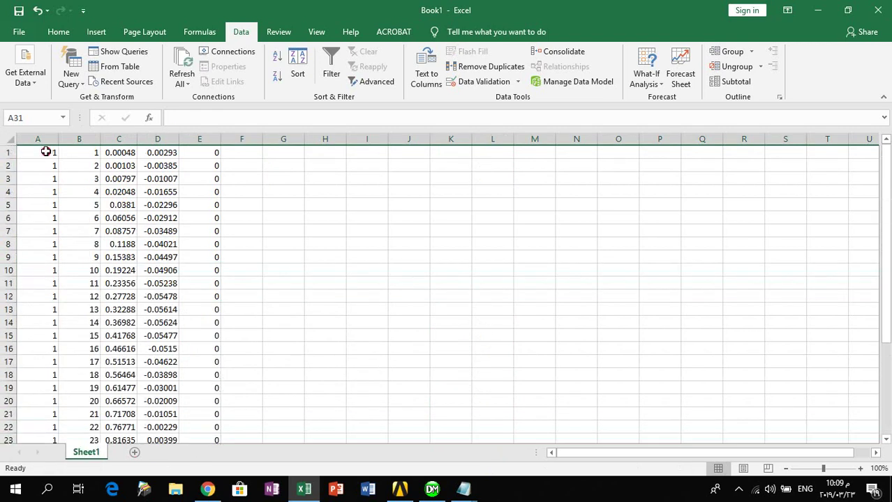
{"action": "left_click_drag", "start_coordinate": [44, 152], "coordinate": [205, 406]}
{"action": "key", "text": "ctrl+c"}
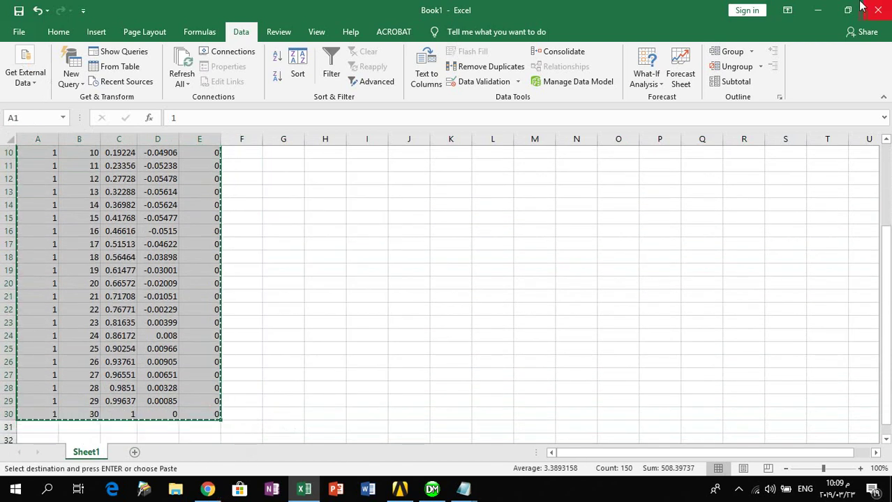
{"action": "left_click", "coordinate": [818, 10]}
- Create a new text document on the desktop named lower line eppler.txt
{"action": "right_click", "coordinate": [684, 229]}
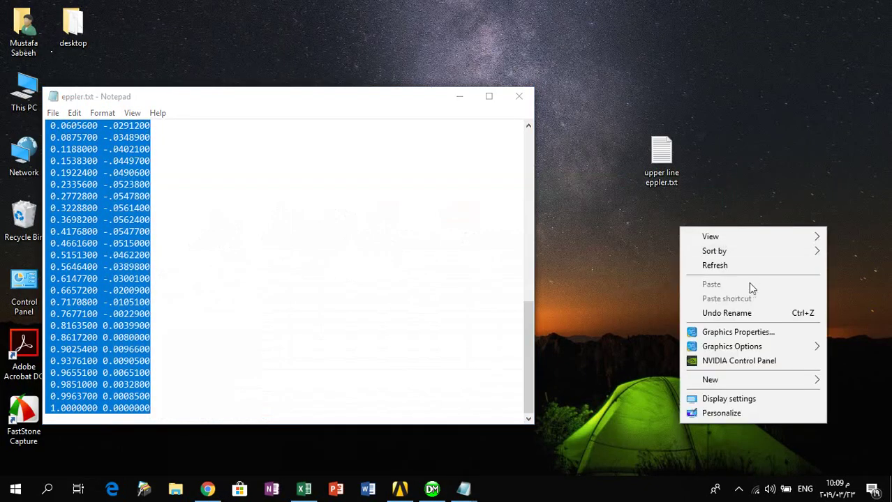
{"action": "mouse_move", "coordinate": [737, 381]}
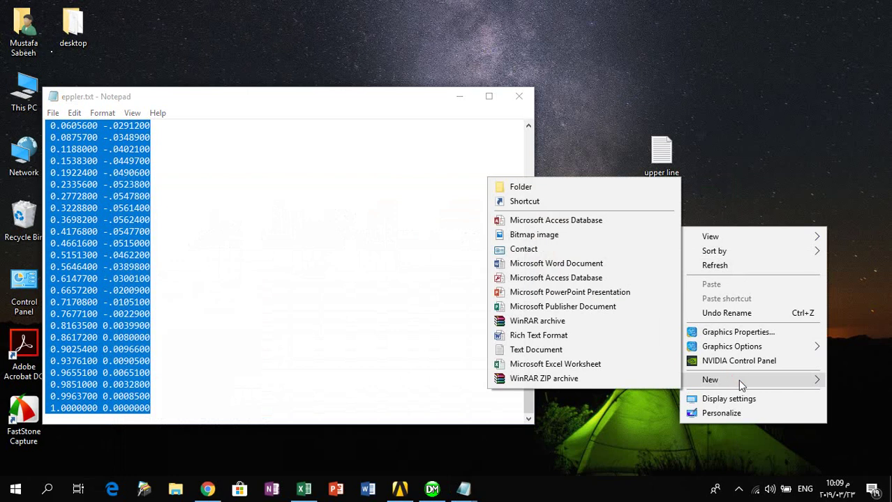
{"action": "left_click", "coordinate": [539, 349]}
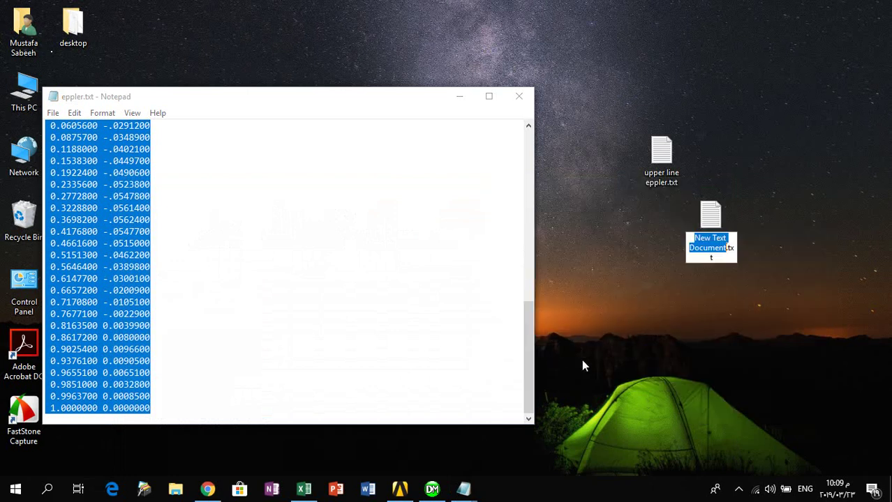
{"action": "type", "text": "lower l"}
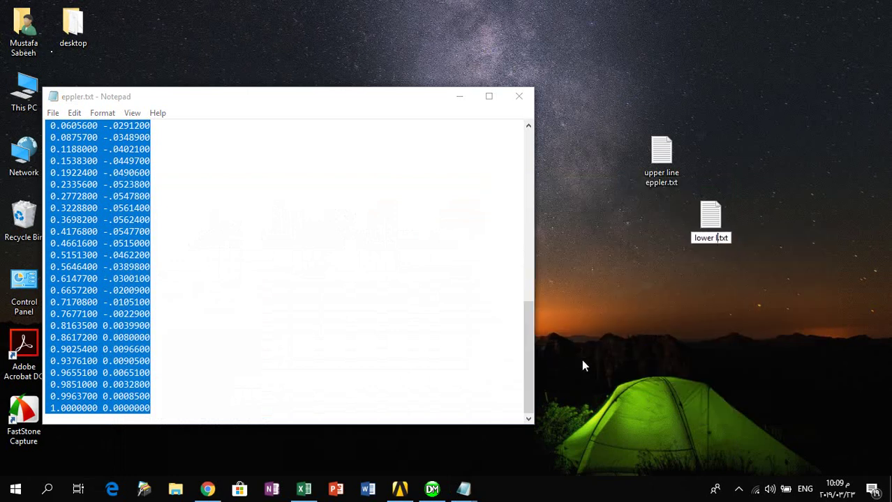
{"action": "type", "text": "ine eppler"}
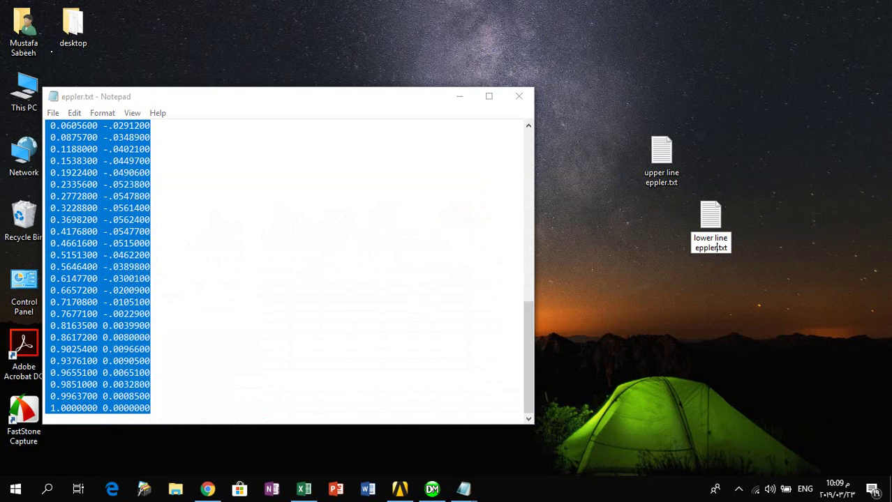
{"action": "key", "text": "Return"}
- Open lower line eppler.txt, paste the copied coordinate table, and close the file with its changes saved
{"action": "key", "text": "Return"}
{"action": "left_click", "coordinate": [193, 148]}
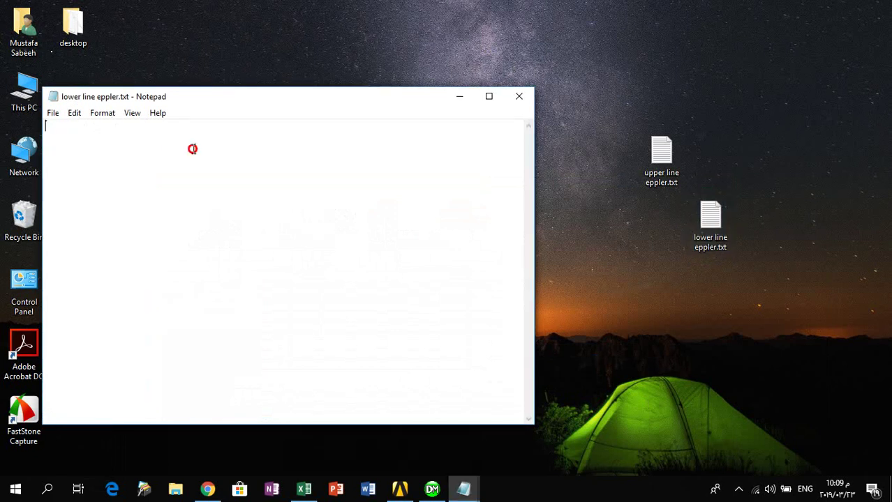
{"action": "key", "text": "ctrl+v"}
{"action": "scroll", "coordinate": [462, 208], "scroll_direction": "up", "scroll_amount": 2}
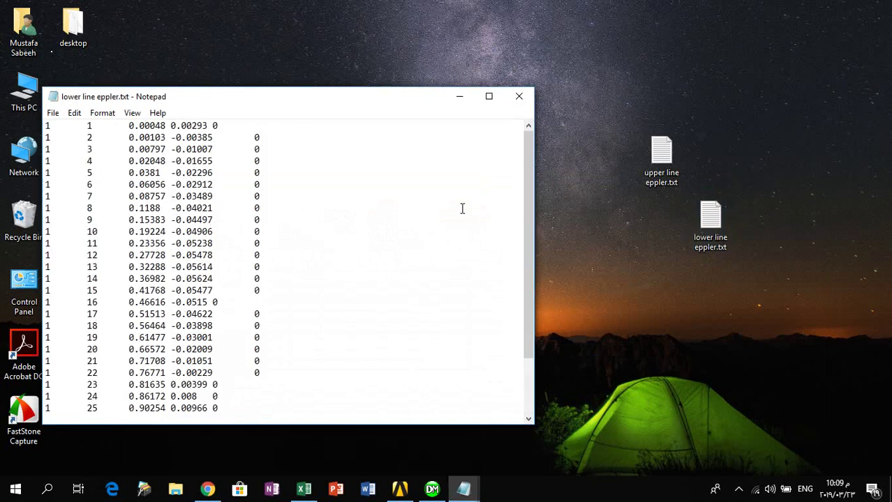
{"action": "left_click", "coordinate": [509, 103]}
{"action": "left_click", "coordinate": [392, 268]}
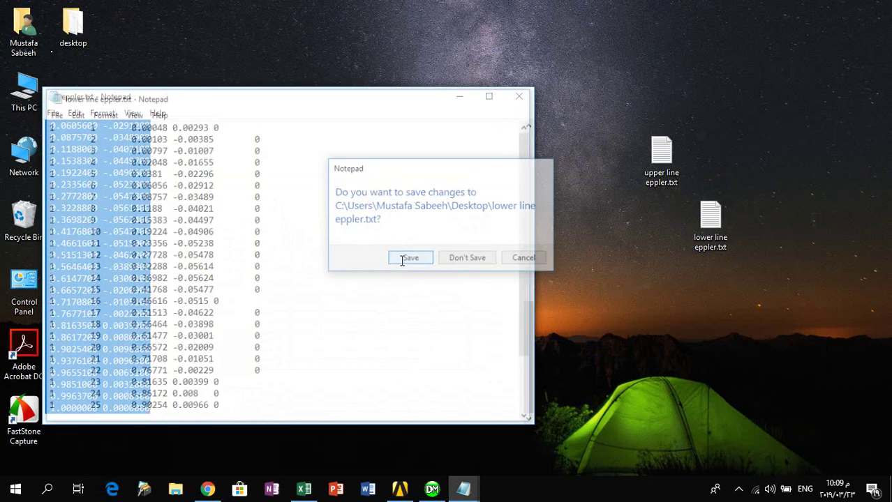
- Switch to DesignModeler and create a 3D curve defined from a coordinates file, loading lower line eppler.txt from the desktop
{"action": "left_click", "coordinate": [432, 488]}
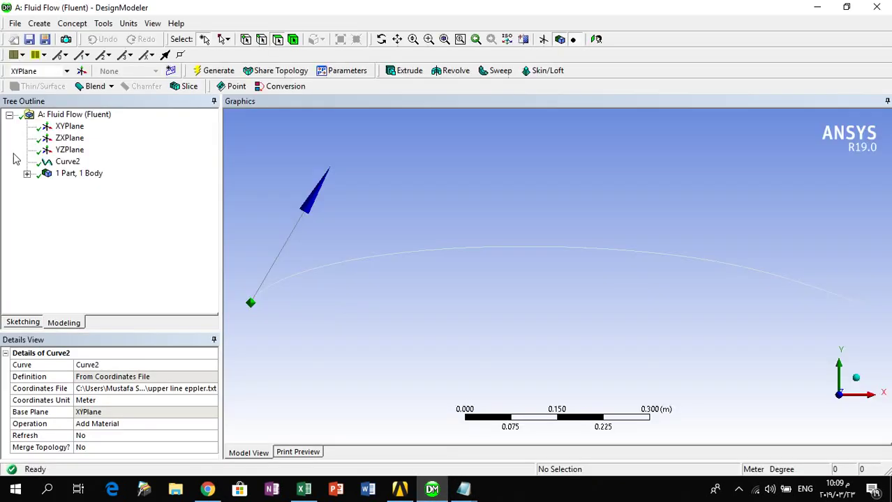
{"action": "left_click", "coordinate": [74, 23]}
{"action": "left_click", "coordinate": [87, 78]}
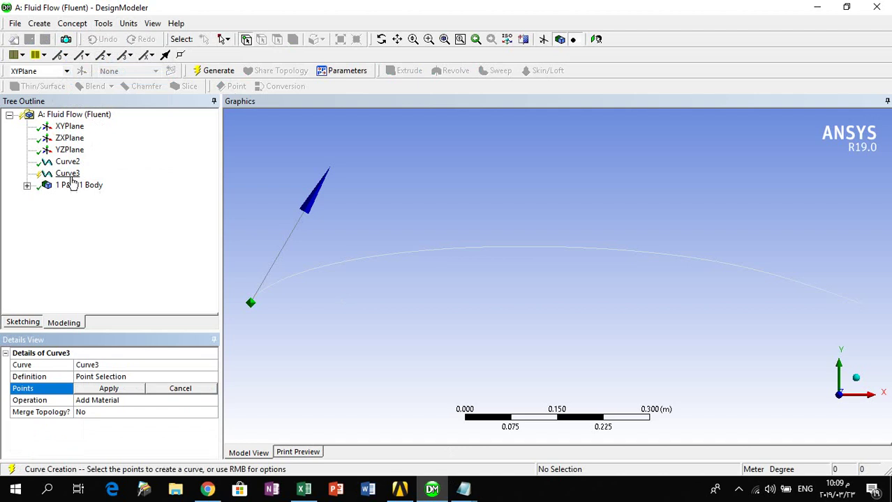
{"action": "left_click", "coordinate": [131, 377]}
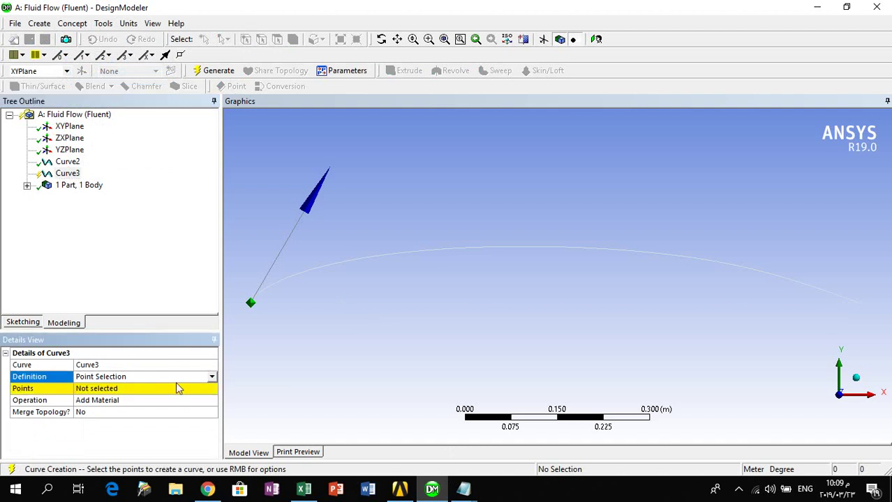
{"action": "left_click", "coordinate": [211, 377]}
{"action": "left_click", "coordinate": [133, 395]}
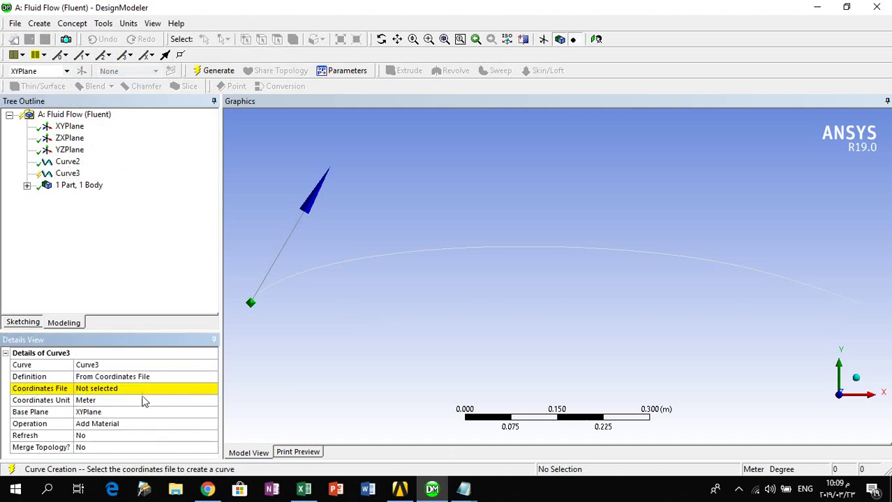
{"action": "left_click", "coordinate": [211, 389]}
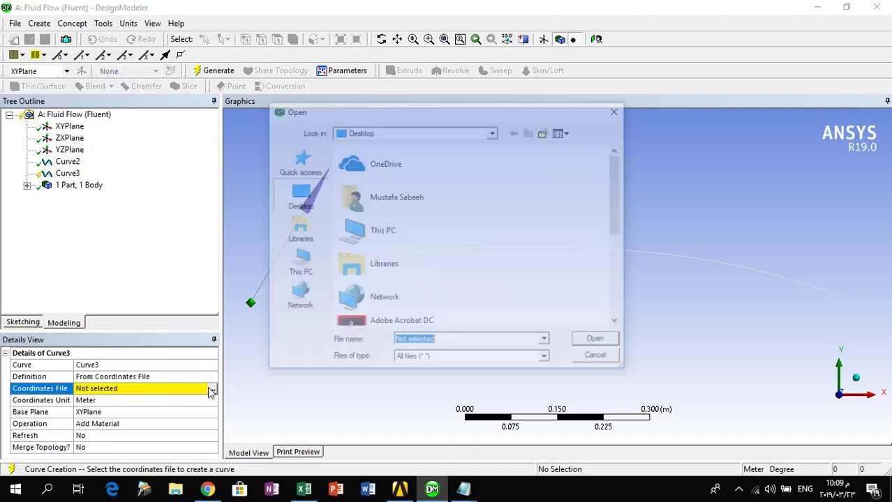
{"action": "left_click_drag", "start_coordinate": [614, 185], "coordinate": [609, 280]}
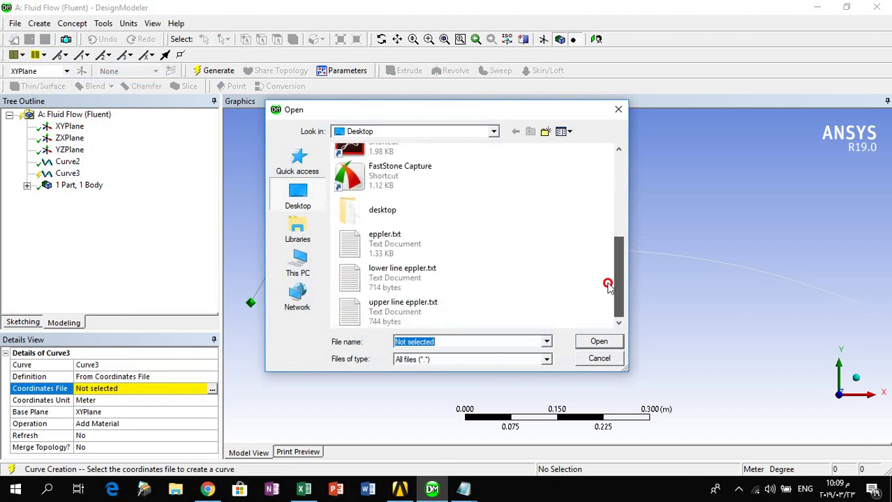
{"action": "double_click", "coordinate": [402, 272]}
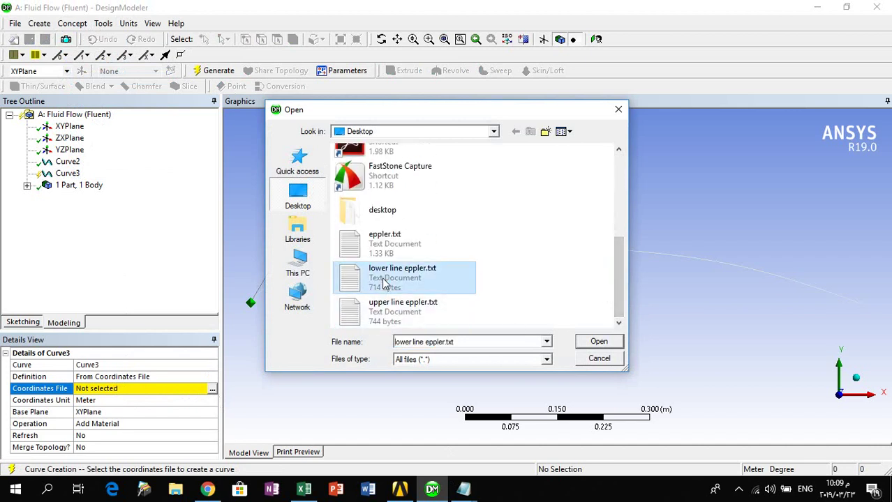
- Generate the lower curve and select Curve2 and Curve3 together to highlight the full airfoil outline
{"action": "left_click", "coordinate": [213, 72]}
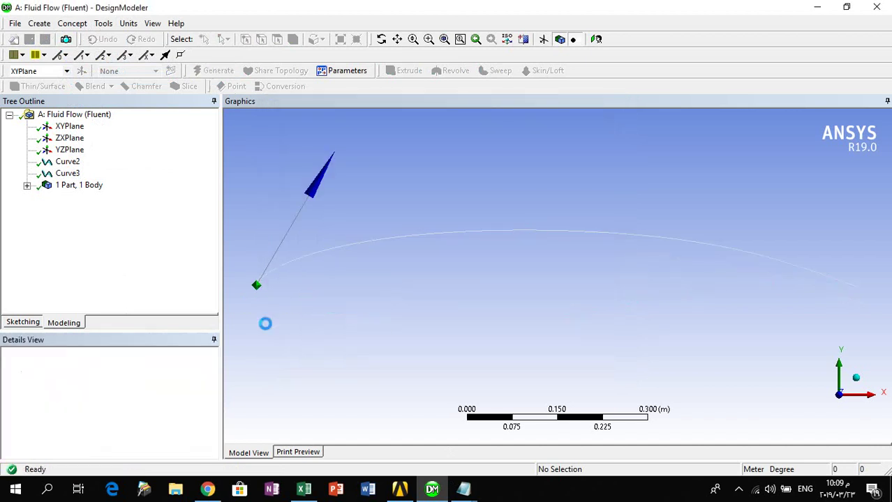
{"action": "left_click", "coordinate": [67, 161]}
{"action": "left_click", "coordinate": [67, 173], "text": "ctrl"}
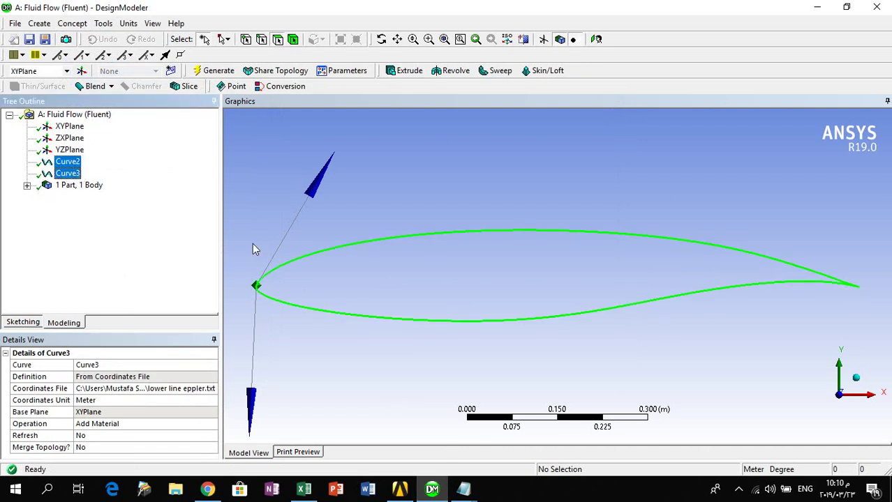